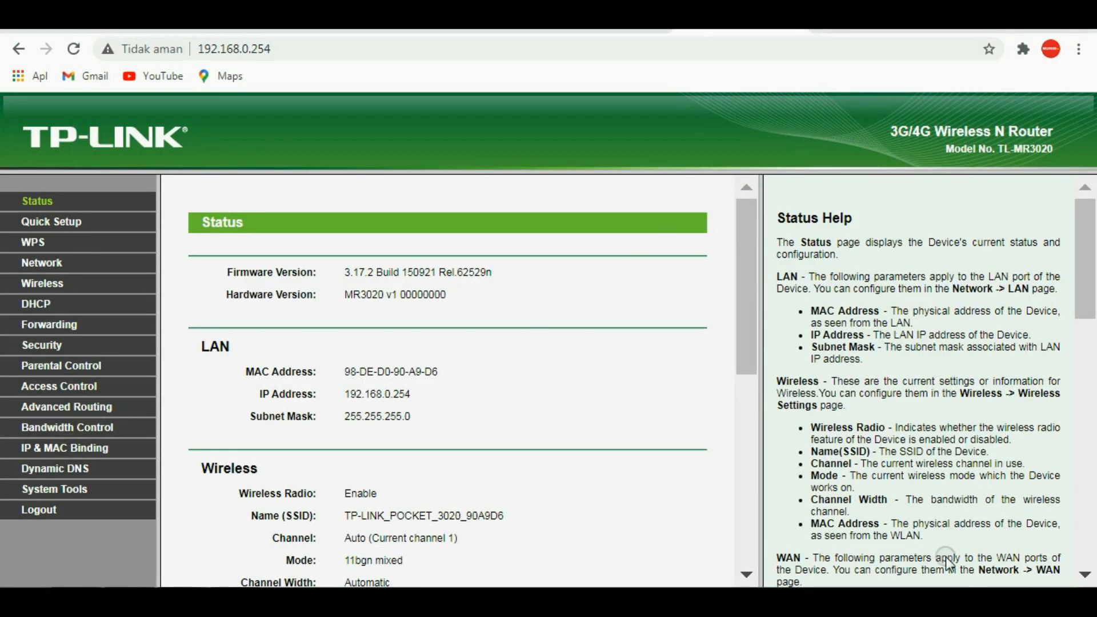
Step: Check which wireless network is connected and load the router's admin page at 192.168.0.254
left_click(943, 602)
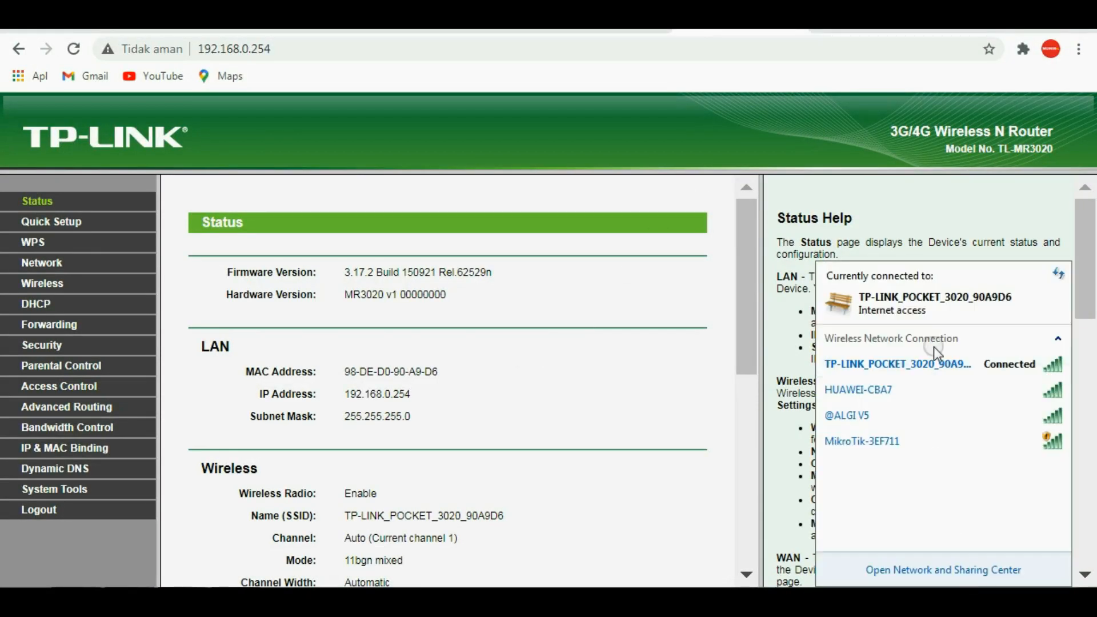
mouse_move(940, 373)
left_click(286, 48)
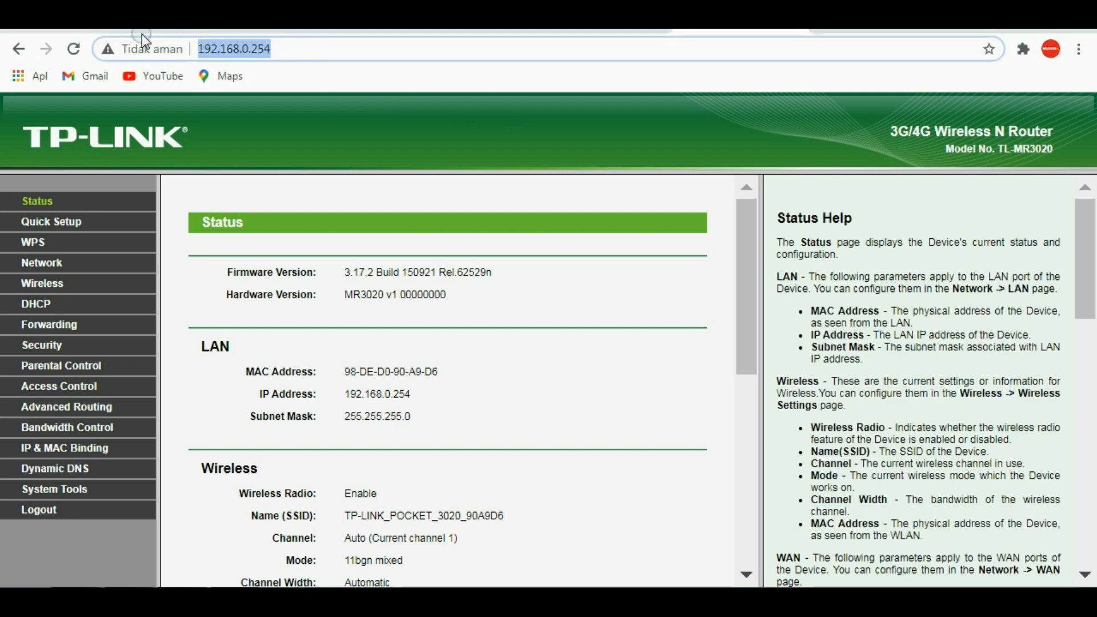
left_click(73, 49)
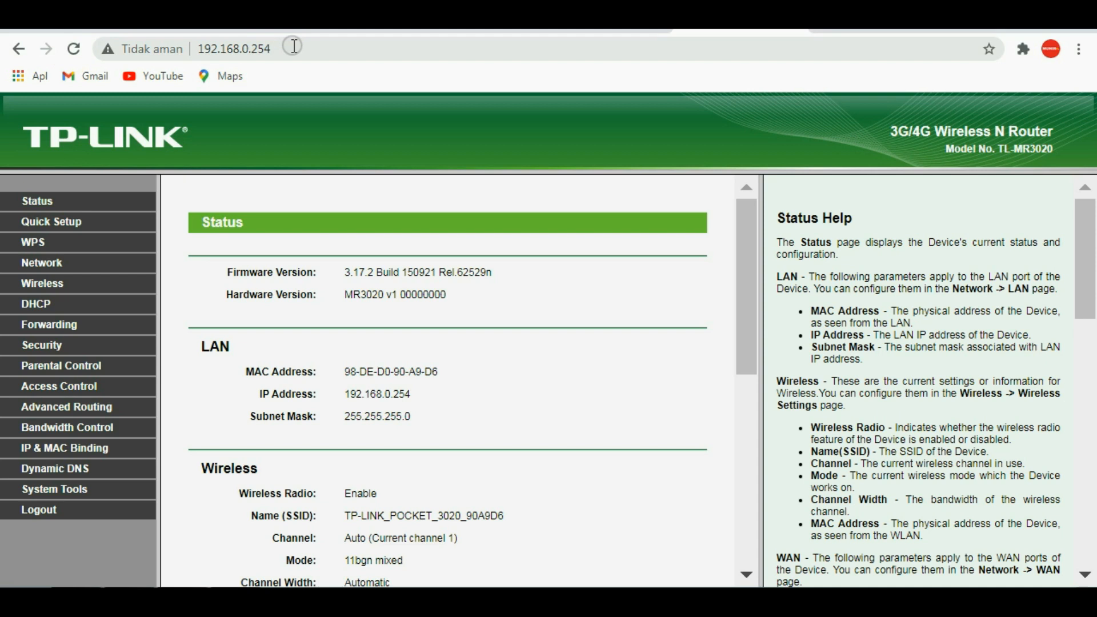
left_click(293, 45)
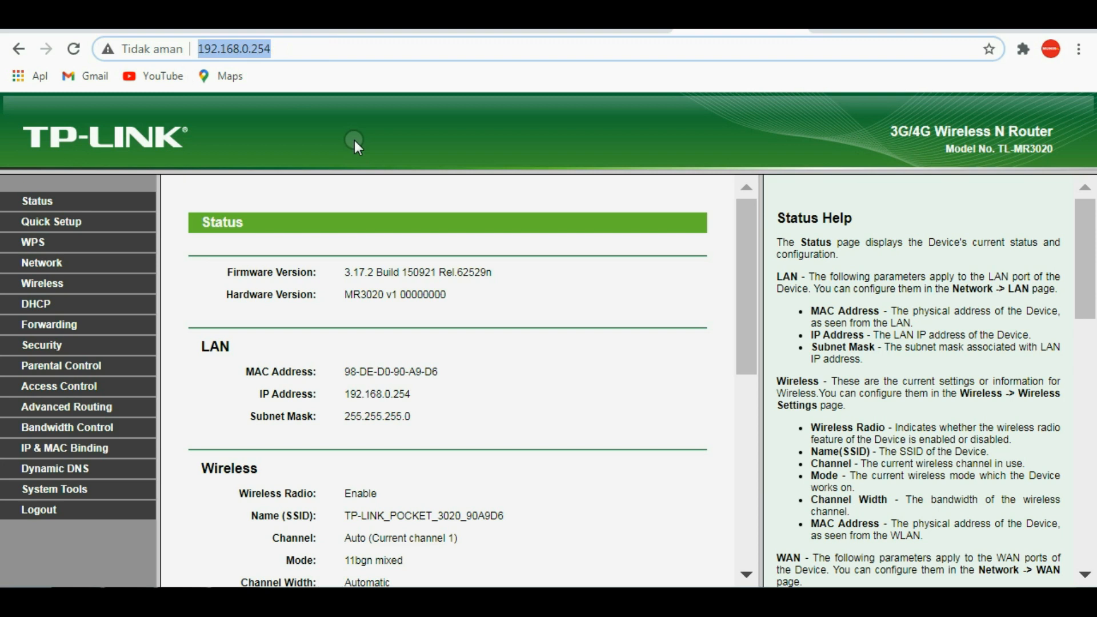
left_click(284, 51)
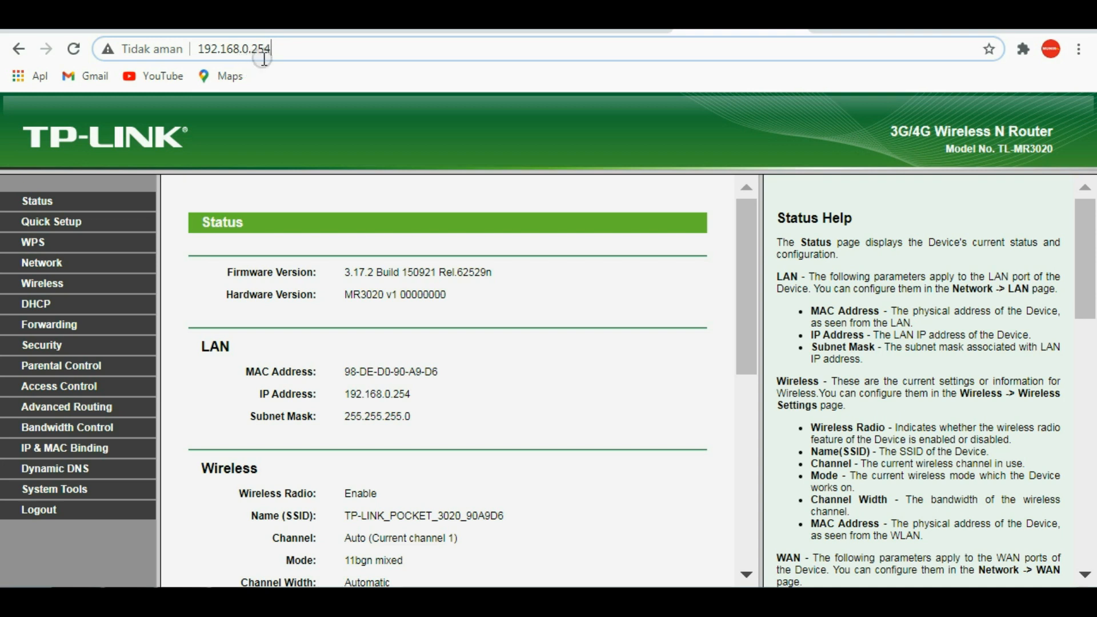
key("Return")
Step: Open the router's Bandwidth Control settings and keep bandwidth control disabled
left_click(102, 431)
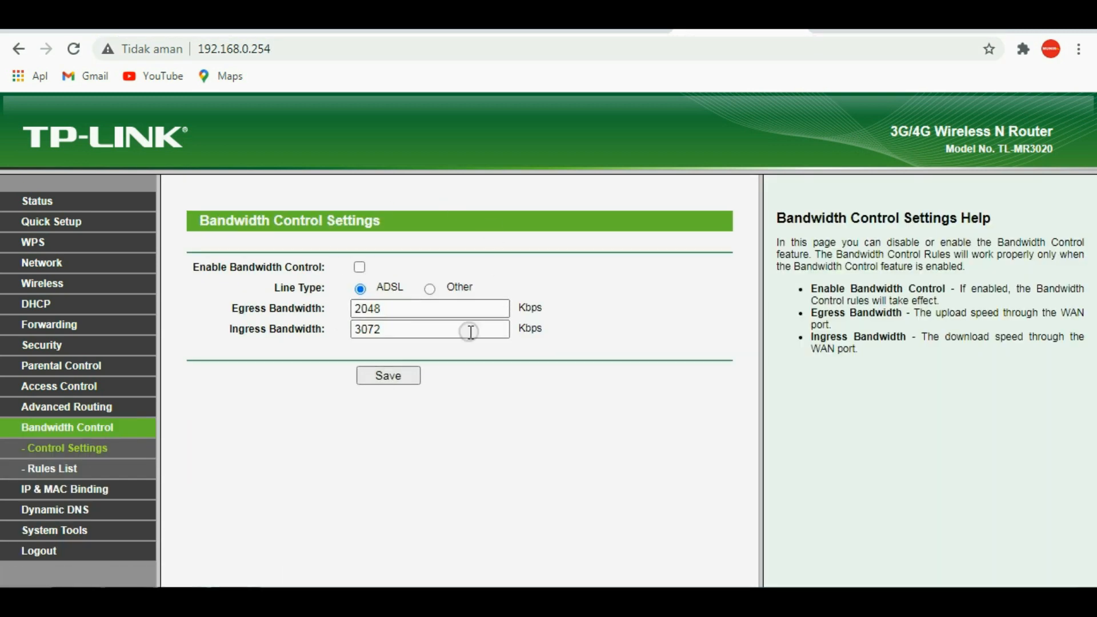
left_click(360, 267)
left_click(359, 267)
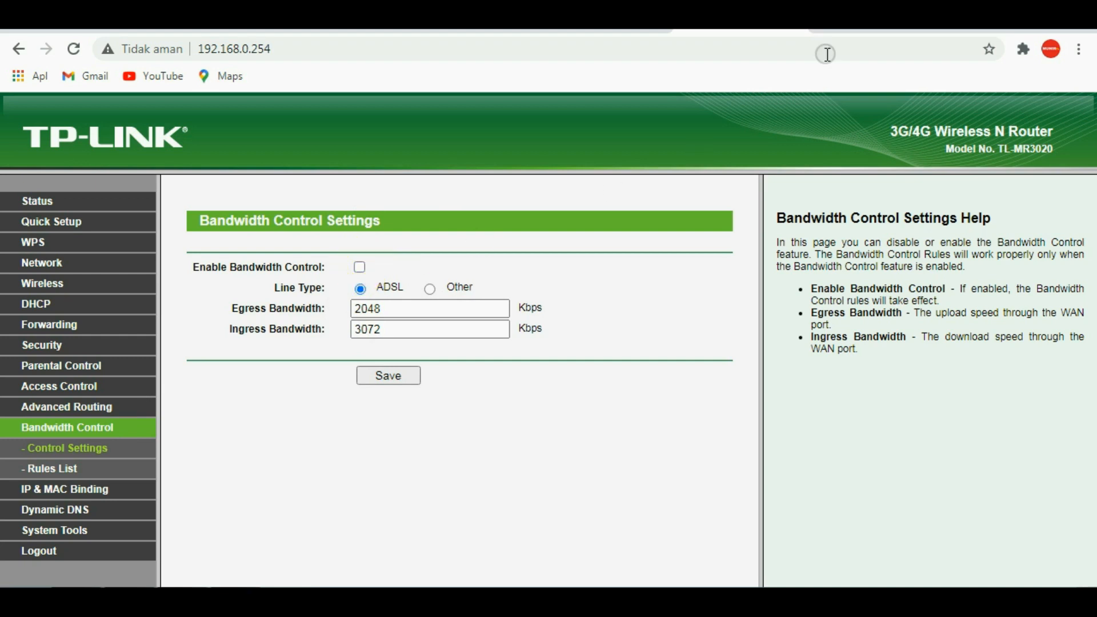
Step: Switch to Speedtest, run a speed test and check which wireless network is connected during it
left_click(870, 28)
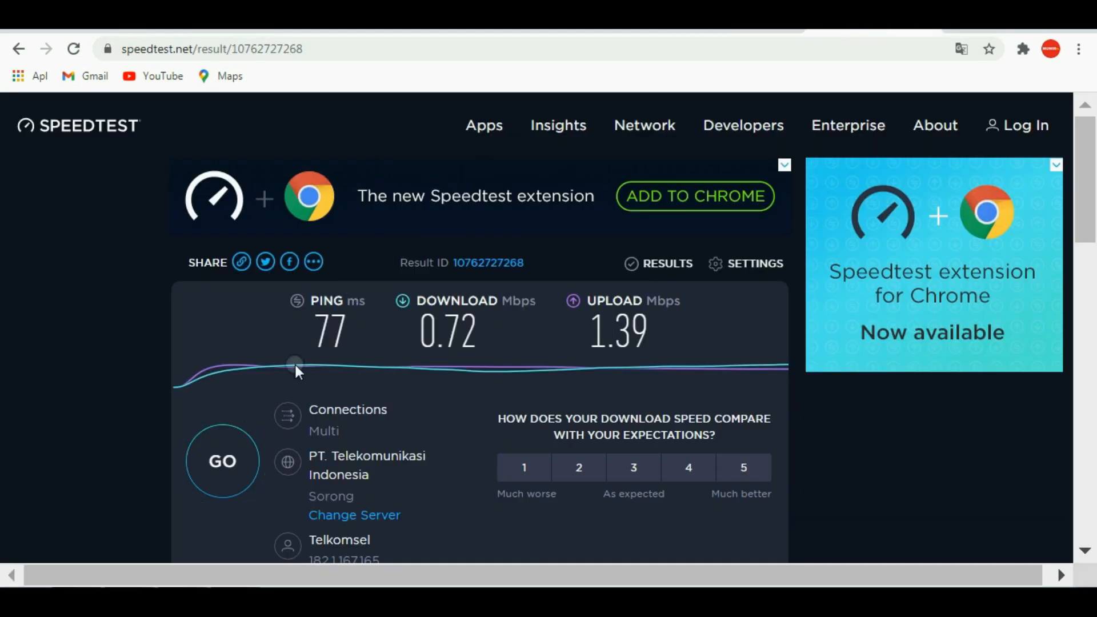
left_click(223, 460)
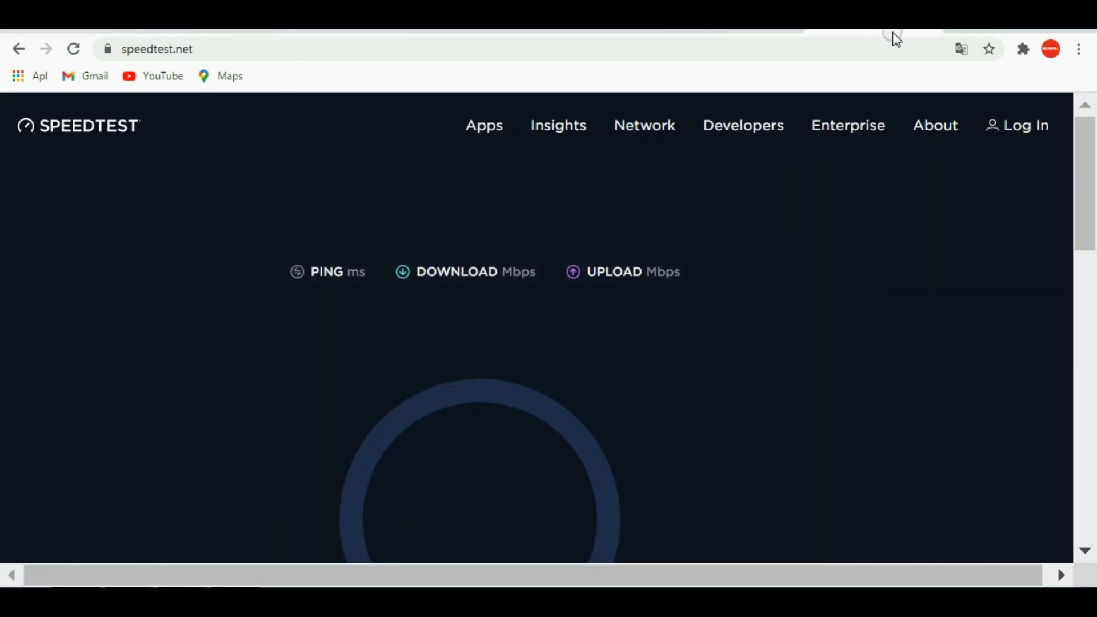
left_click_drag(1089, 185, 1089, 215)
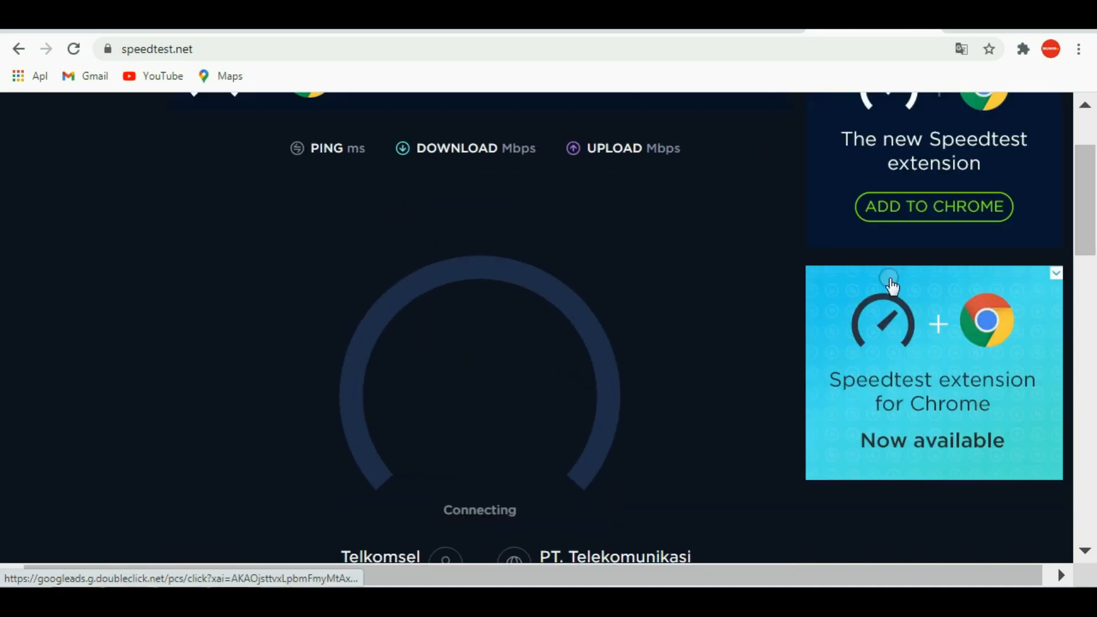
left_click(944, 602)
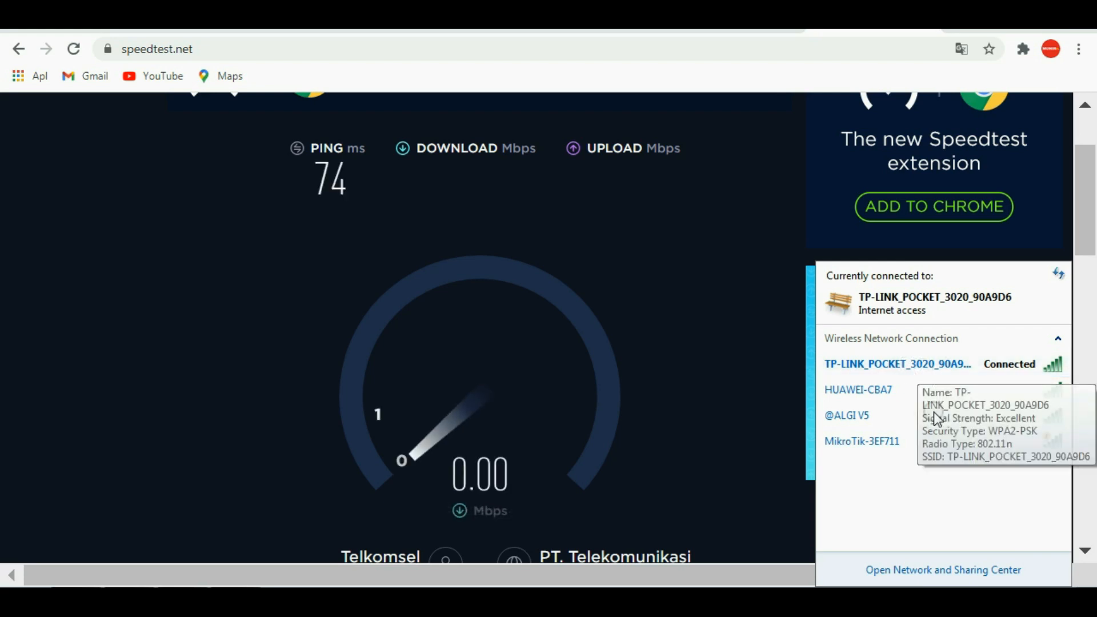
left_click(1086, 171)
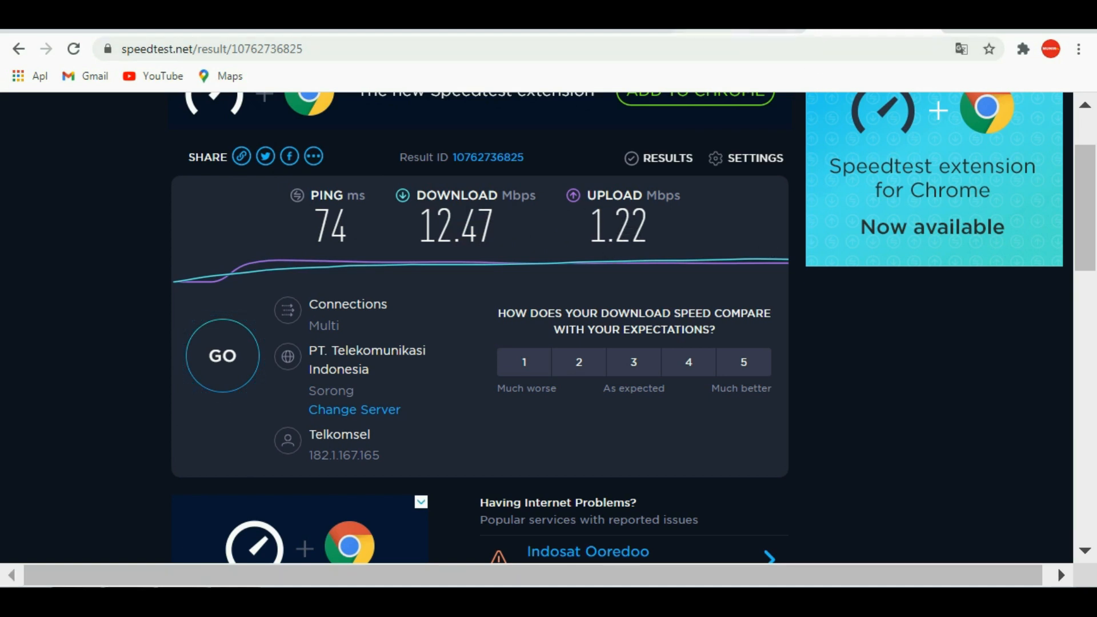
Step: Return to the router's settings and enable bandwidth control for the ADSL line with 2048 Kbps egress and 3072 Kbps ingress
left_click(736, 31)
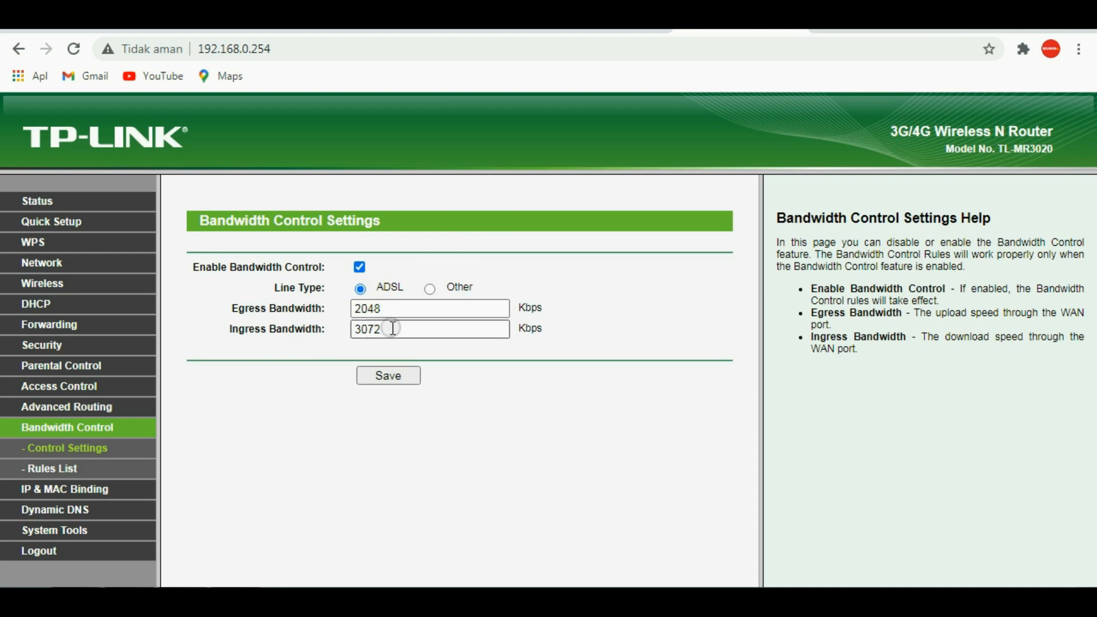
double_click(368, 330)
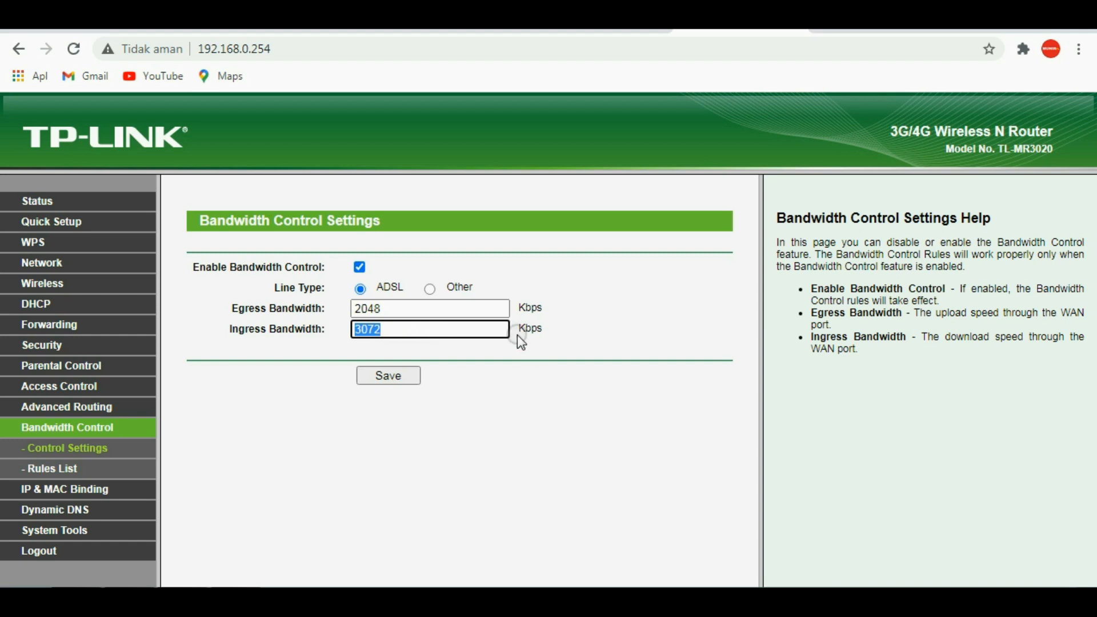
double_click(384, 311)
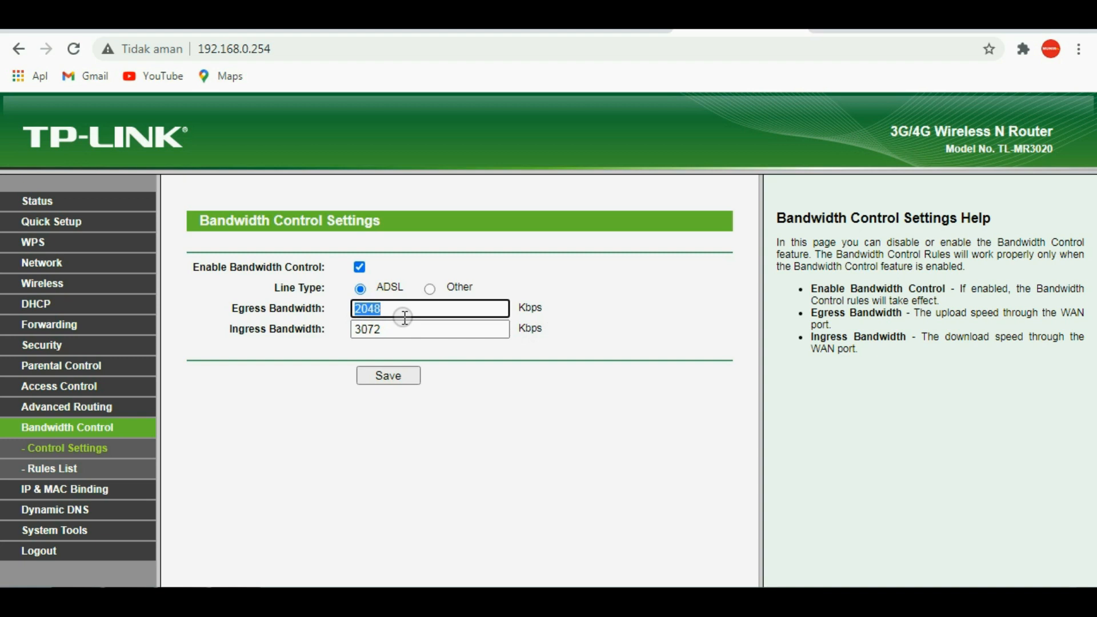
left_click(574, 294)
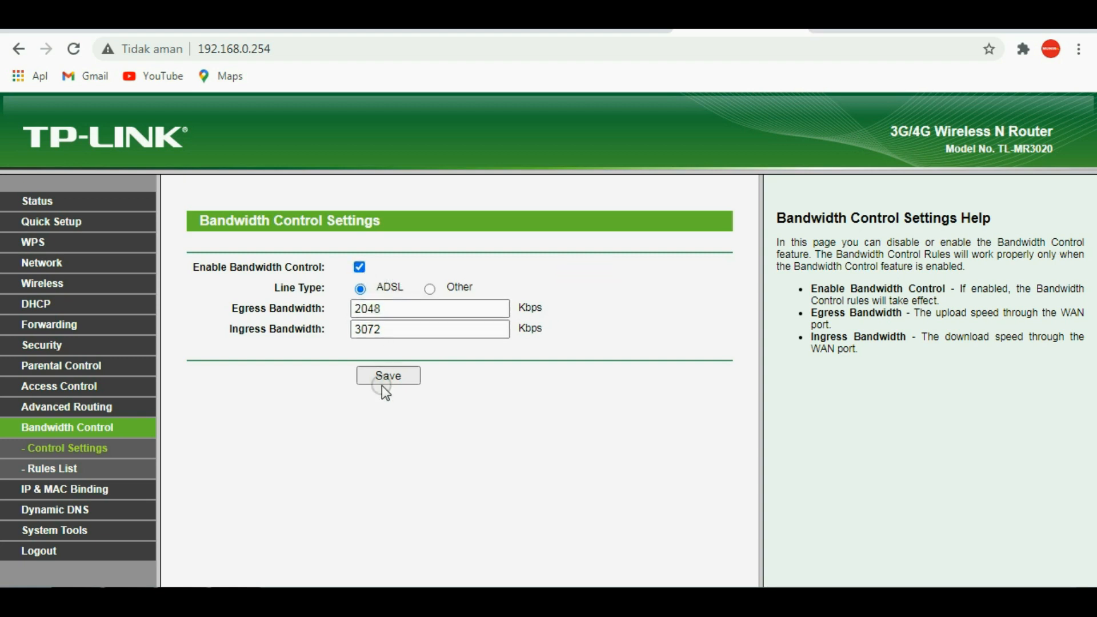
Step: Run the speed test again and compare its download and upload speeds with the router's ingress and egress limits
left_click(867, 34)
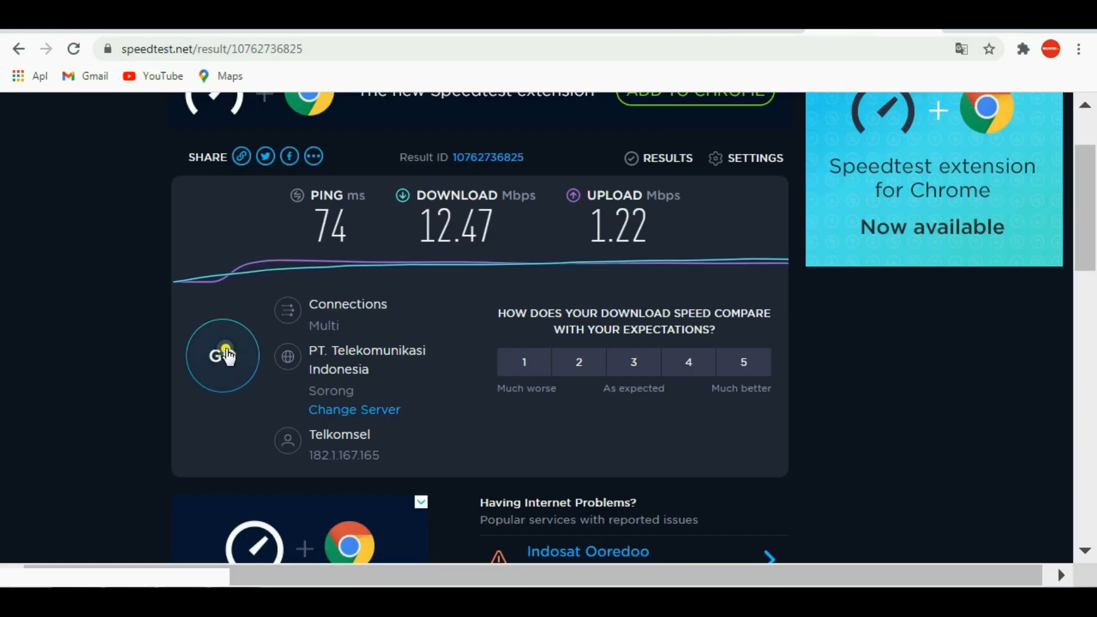
left_click(224, 352)
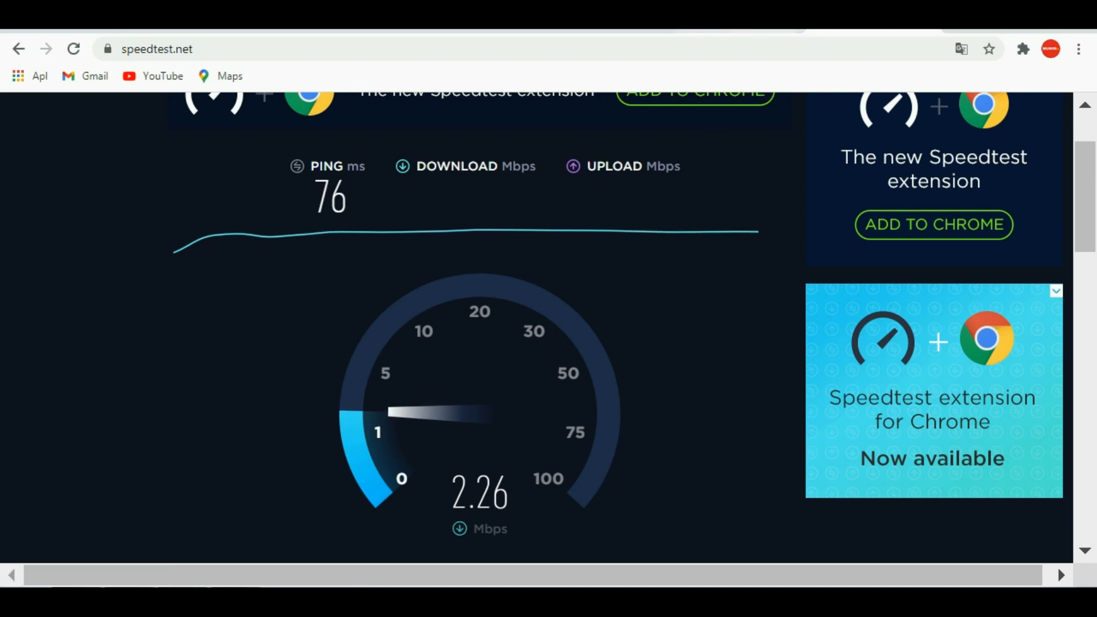
left_click(738, 24)
double_click(379, 329)
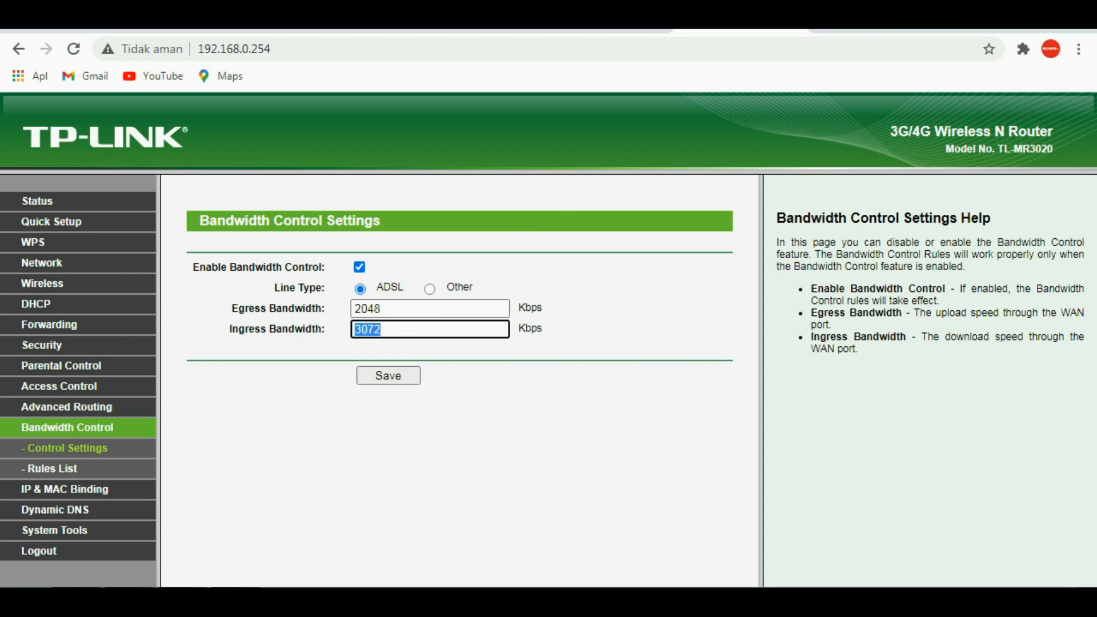
left_click(387, 331)
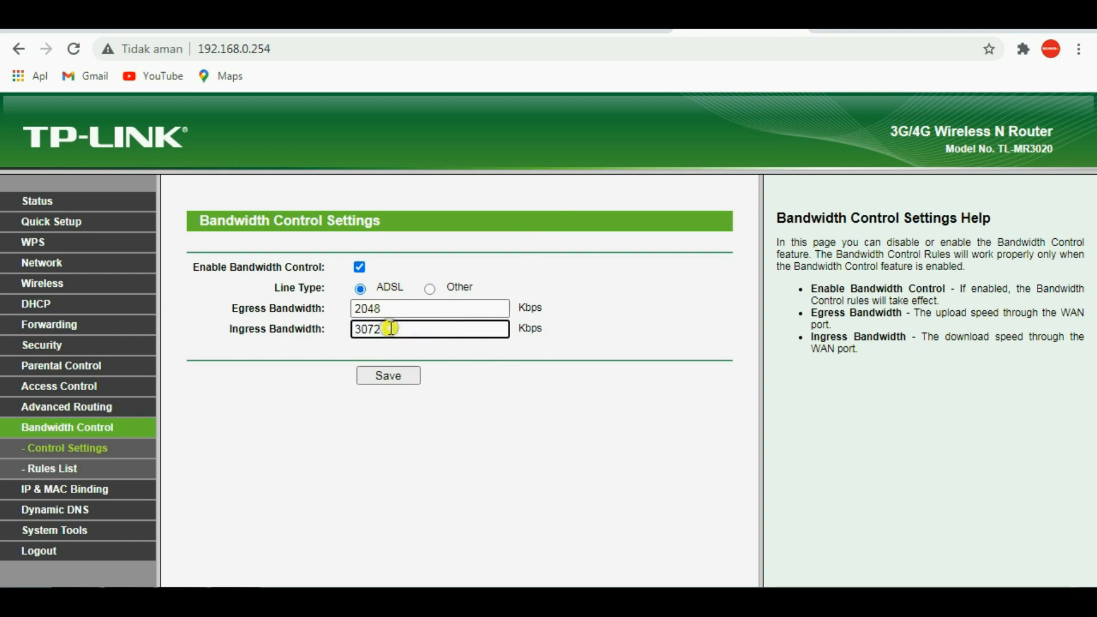
left_click_drag(390, 329, 330, 330)
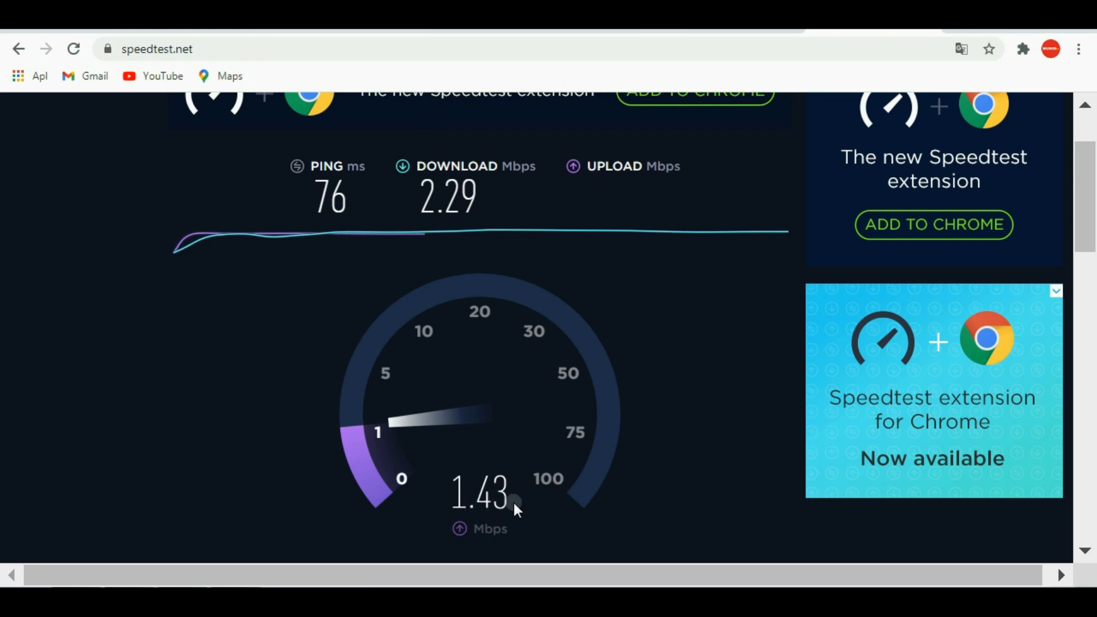
left_click(723, 36)
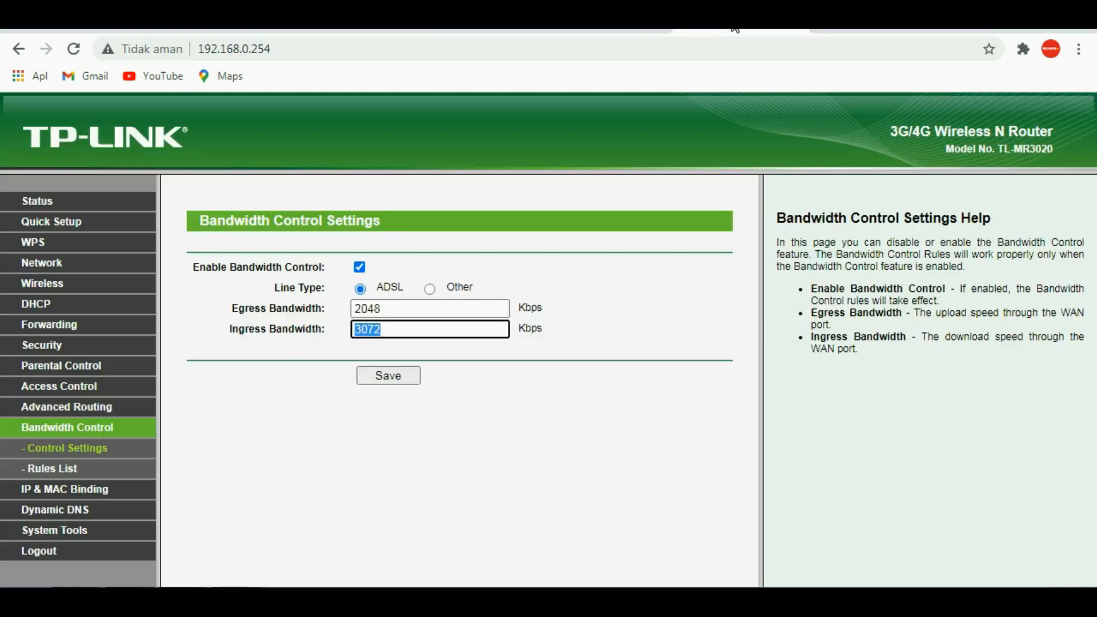
double_click(380, 309)
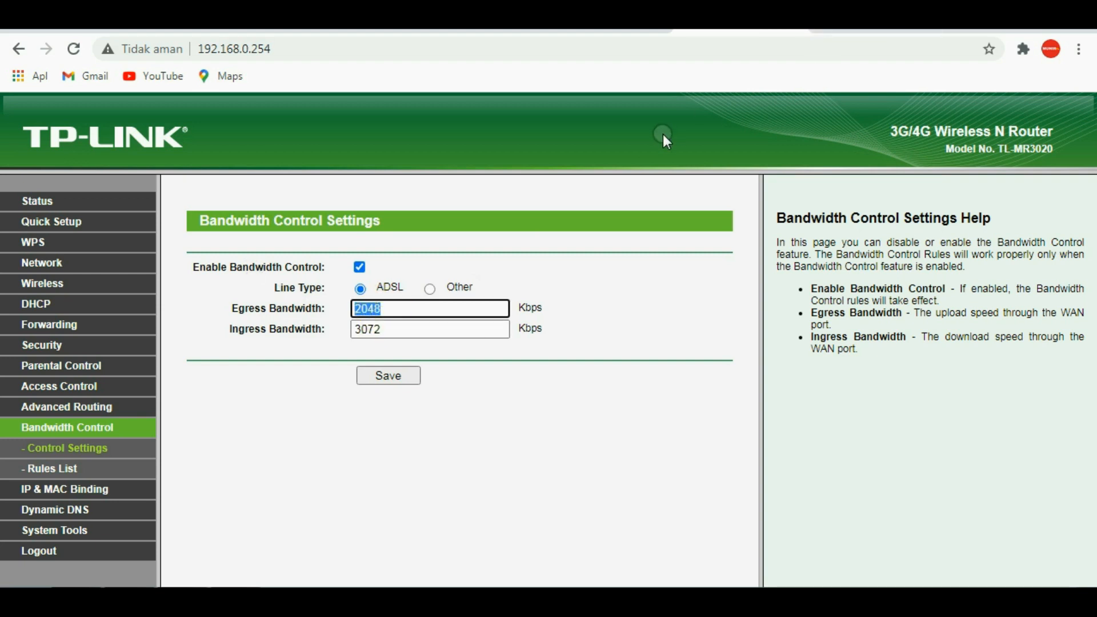
left_click(885, 31)
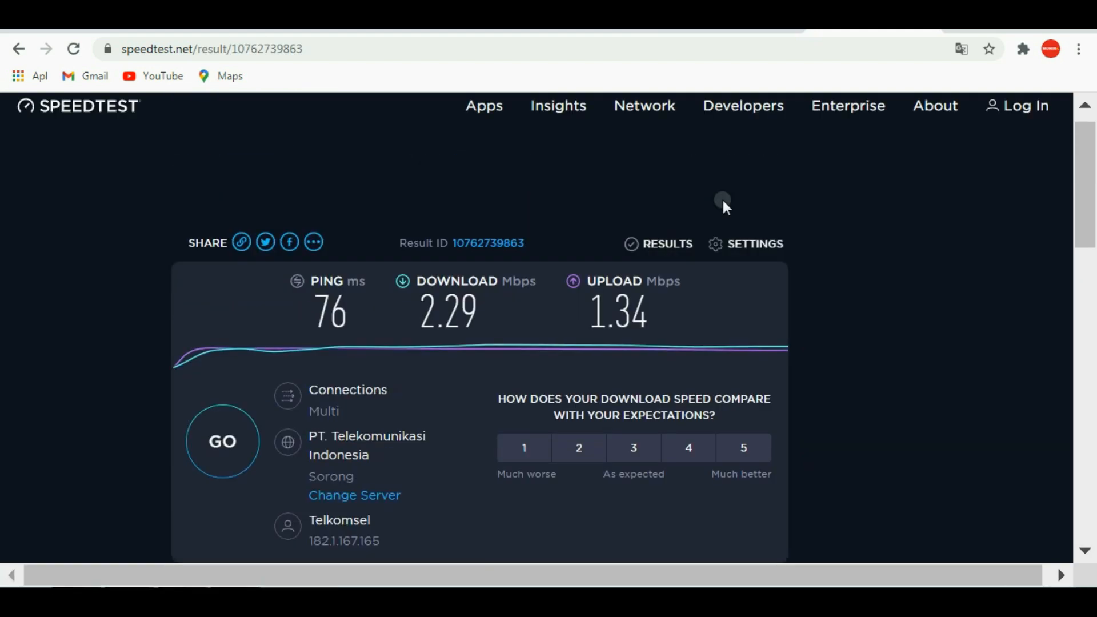
Step: Open YouTube in a new browser tab, then return to the speed test results
left_click(955, 30)
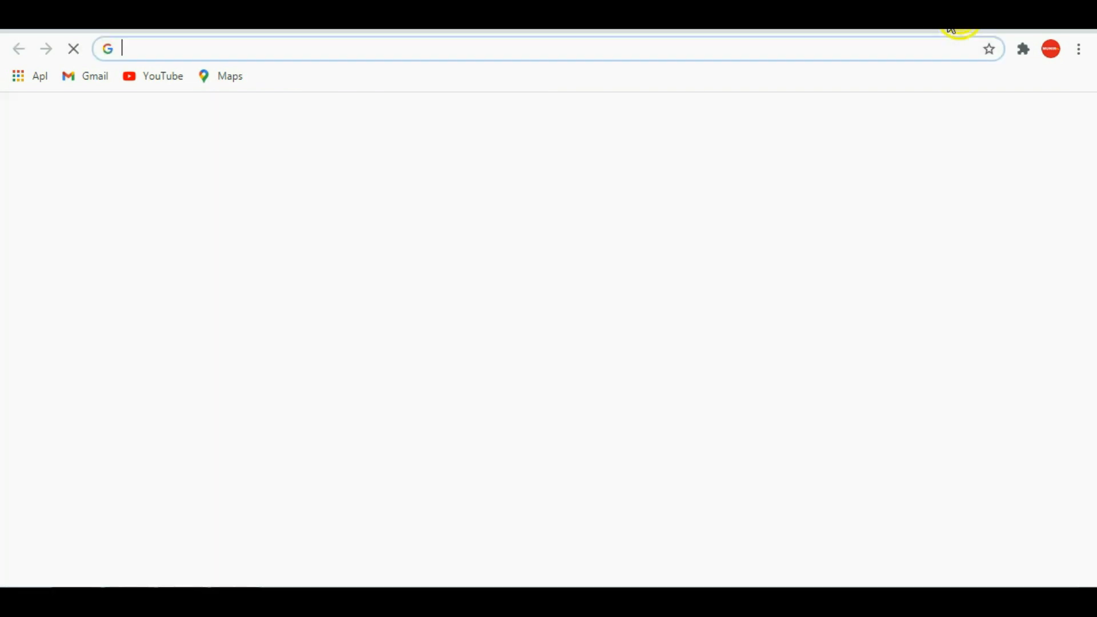
left_click(350, 451)
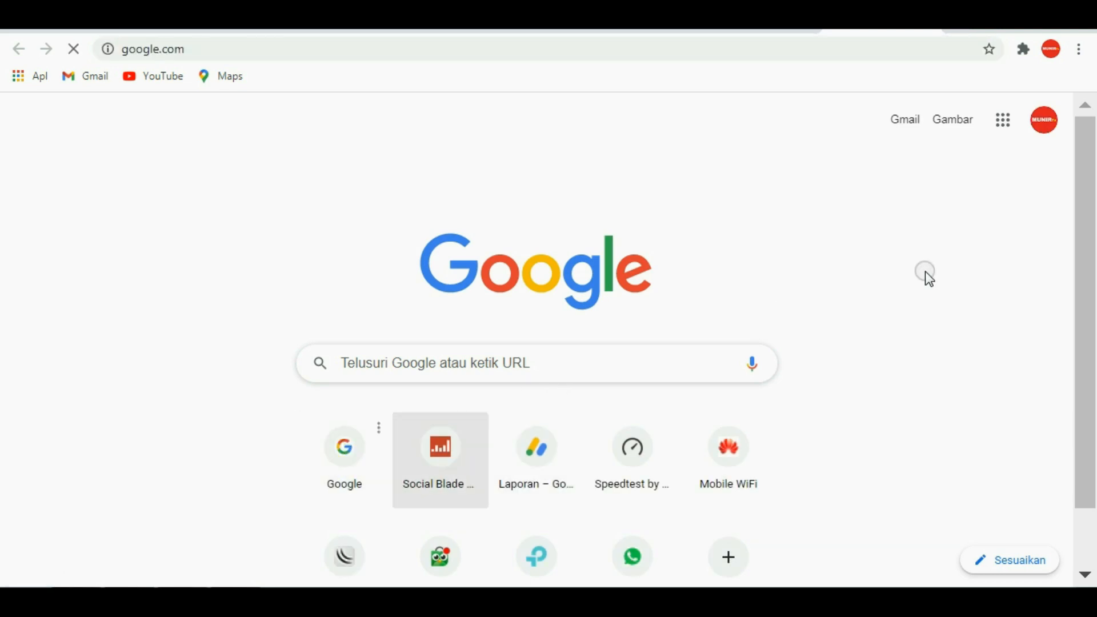
left_click(997, 126)
left_click(837, 345)
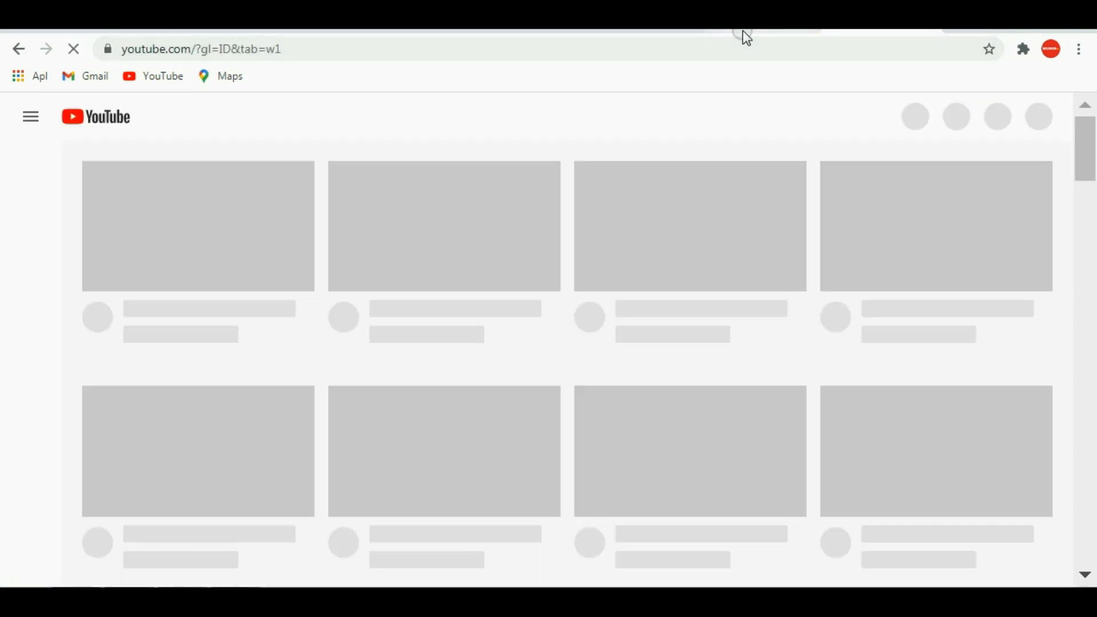
left_click(744, 33)
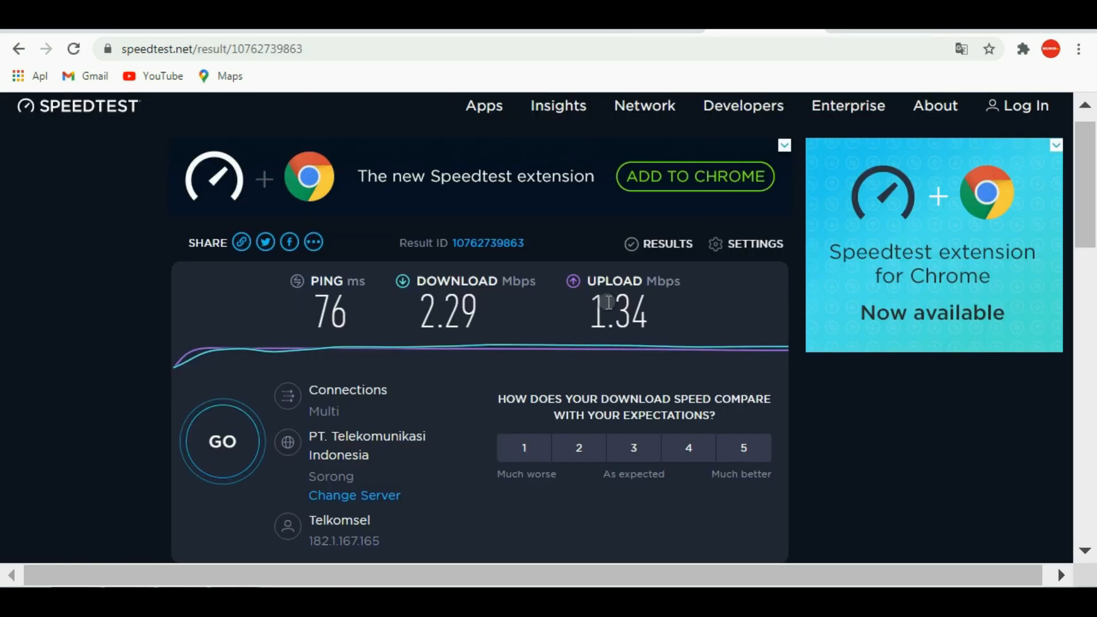
Step: Start a new rule in the router's bandwidth control rules list with 192.168.0.100 as the start of its IP range
left_click(662, 31)
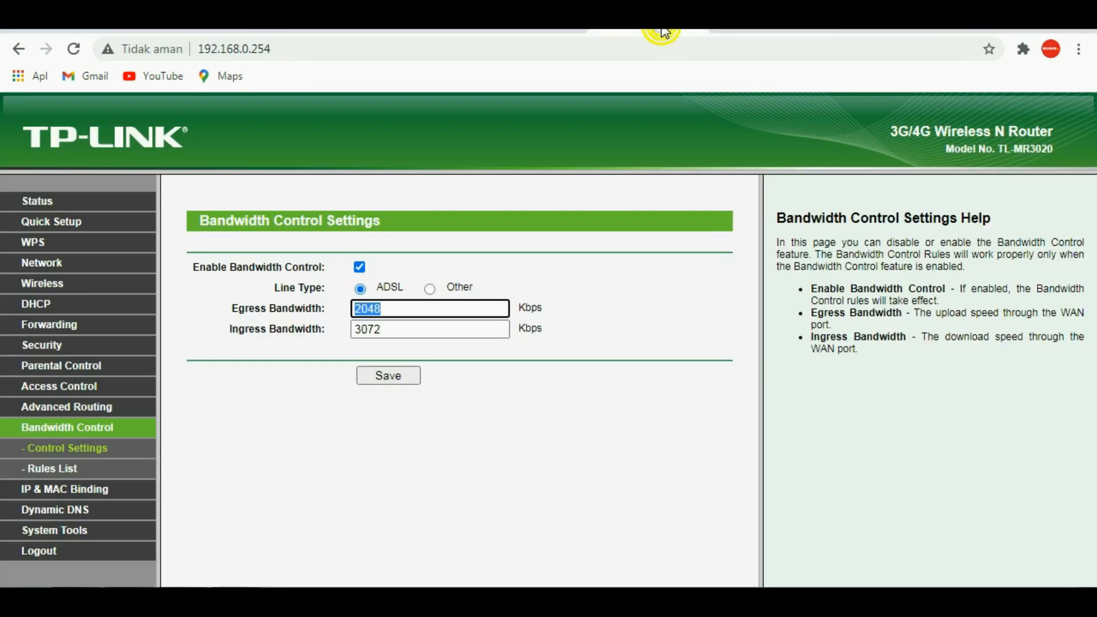
left_click(506, 277)
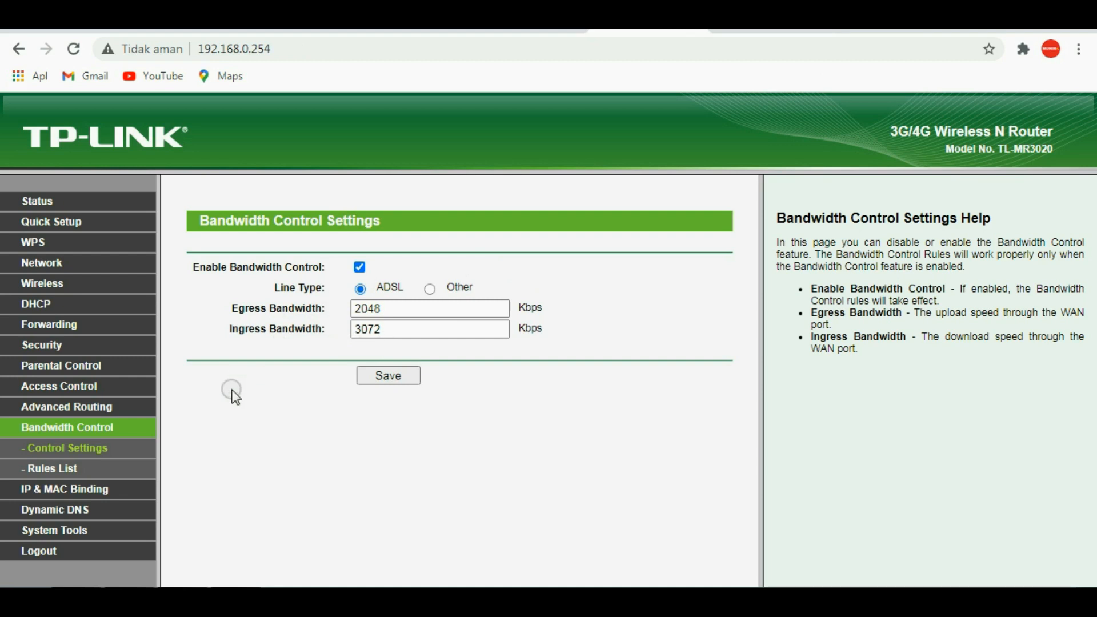
left_click(58, 473)
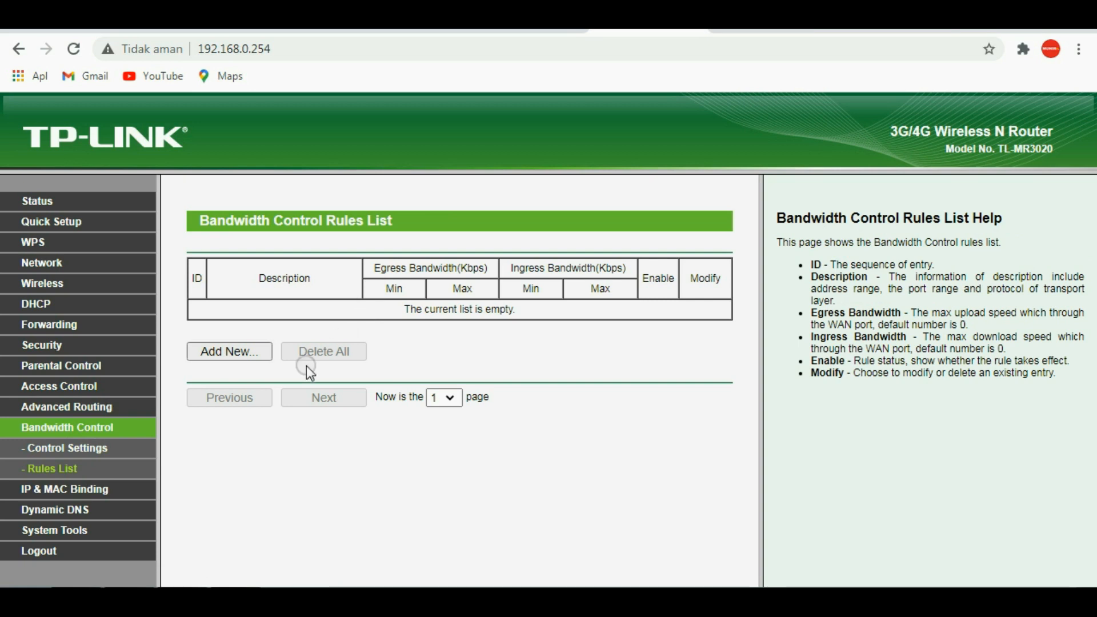
left_click(246, 352)
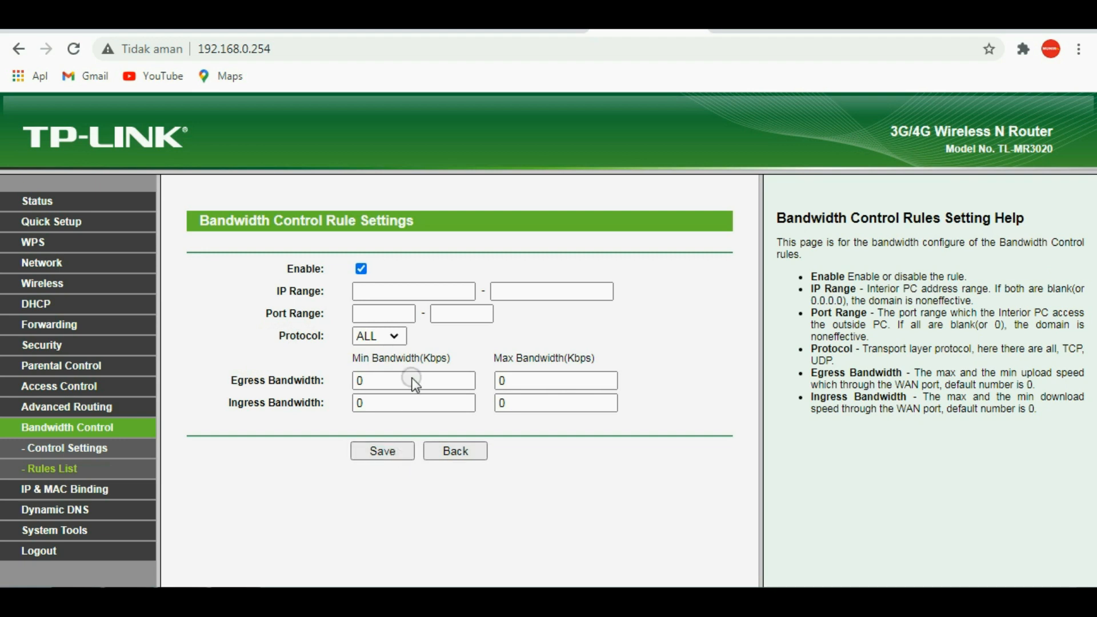
left_click(382, 293)
left_click(419, 321)
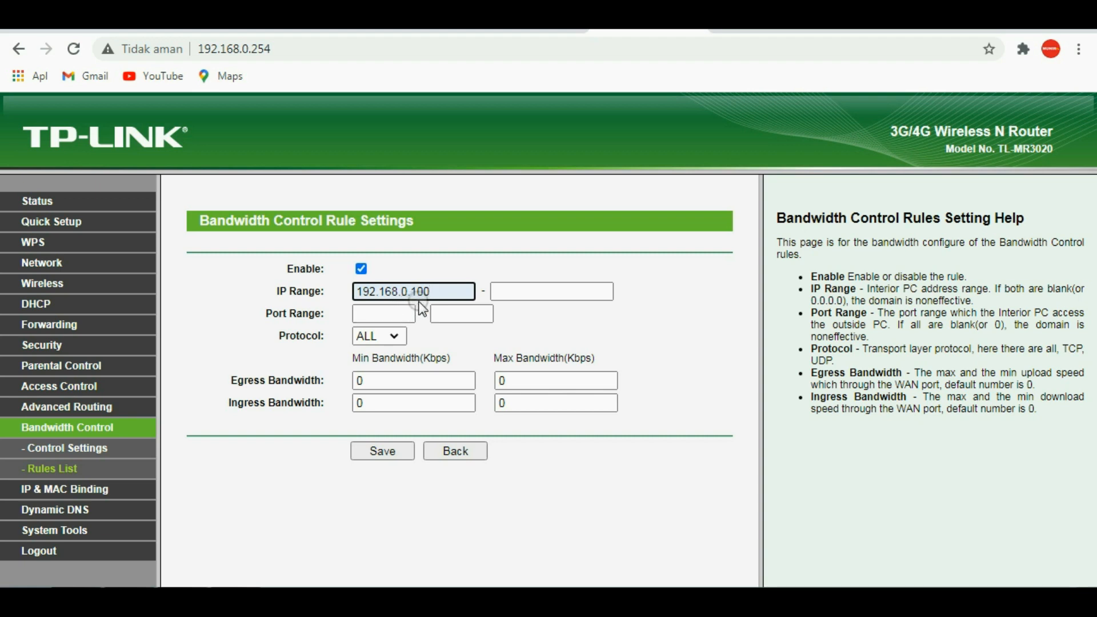
Step: Open the router's DHCP settings and check the start and end IP addresses
left_click(57, 303)
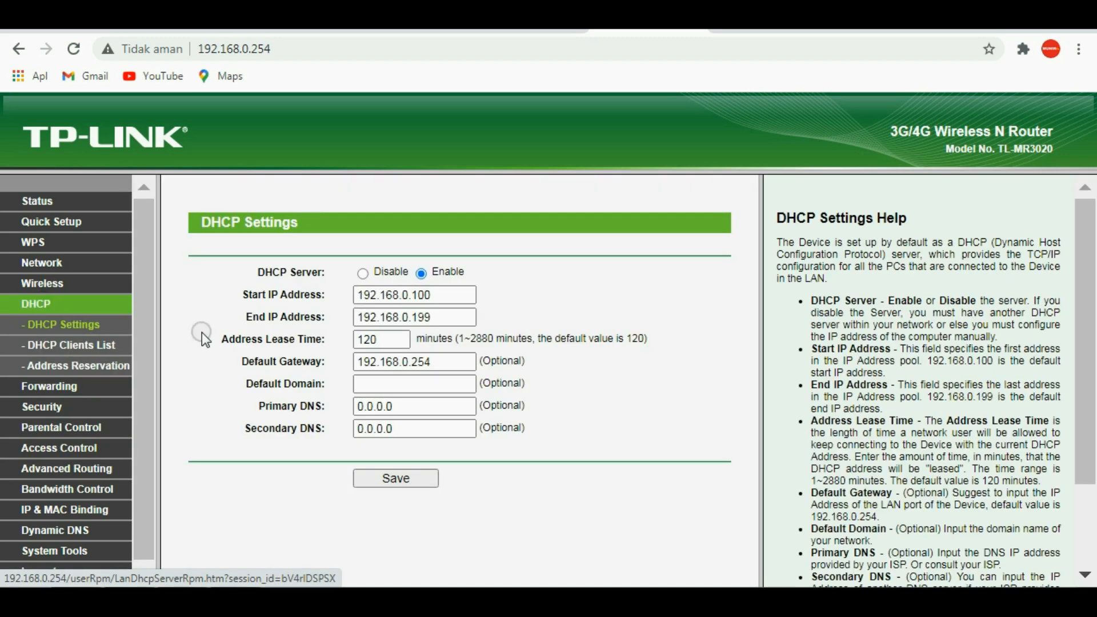
left_click(443, 297)
left_click(313, 309)
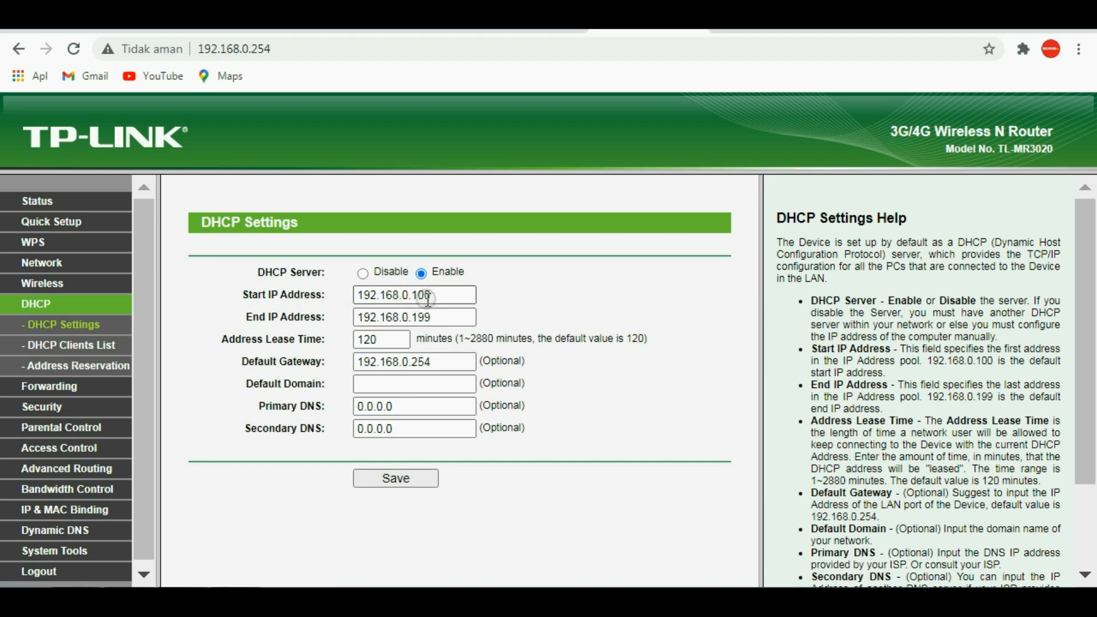
Step: Start a new rule in the bandwidth control rules list with 192.168.0.100, the DHCP start address, as the start of its IP range
left_click_drag(430, 294, 420, 297)
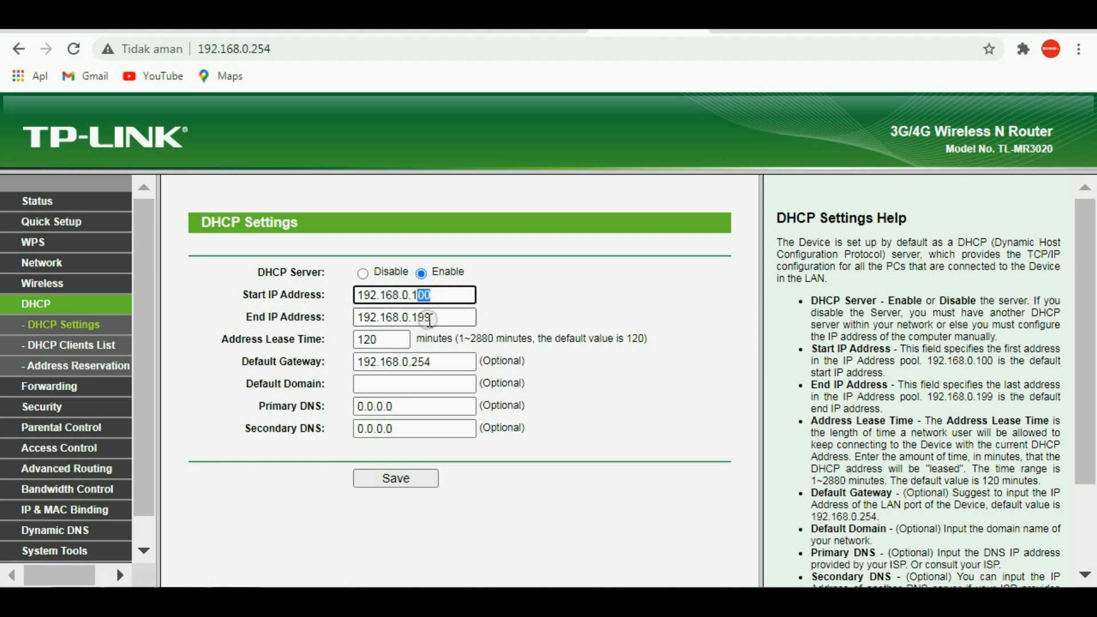
left_click(434, 319)
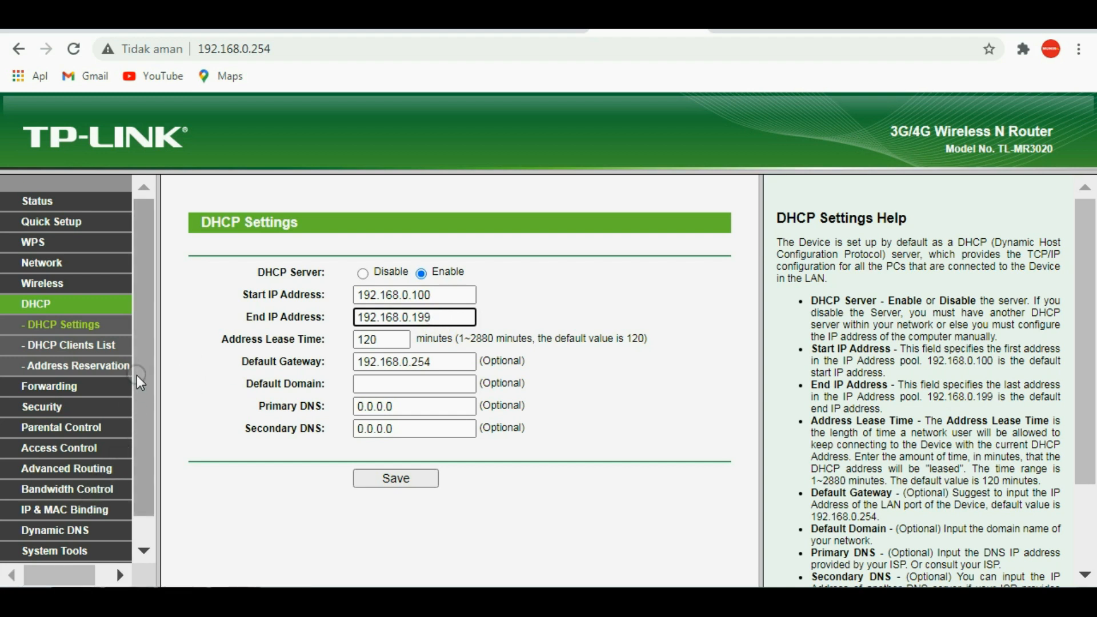
scroll(139, 377, "down", 1)
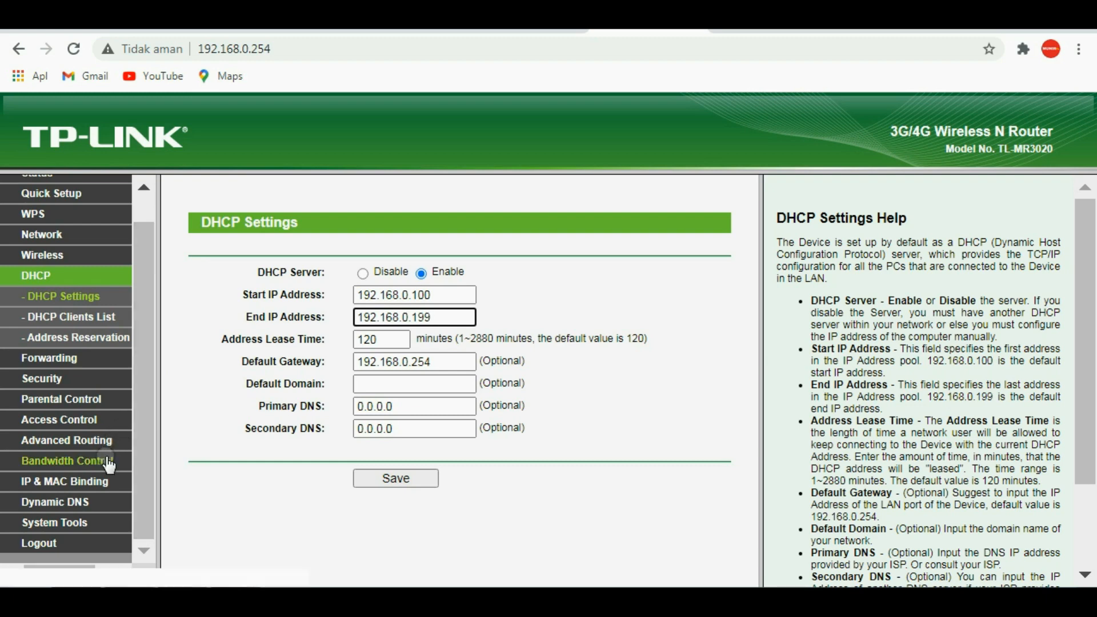
left_click(106, 463)
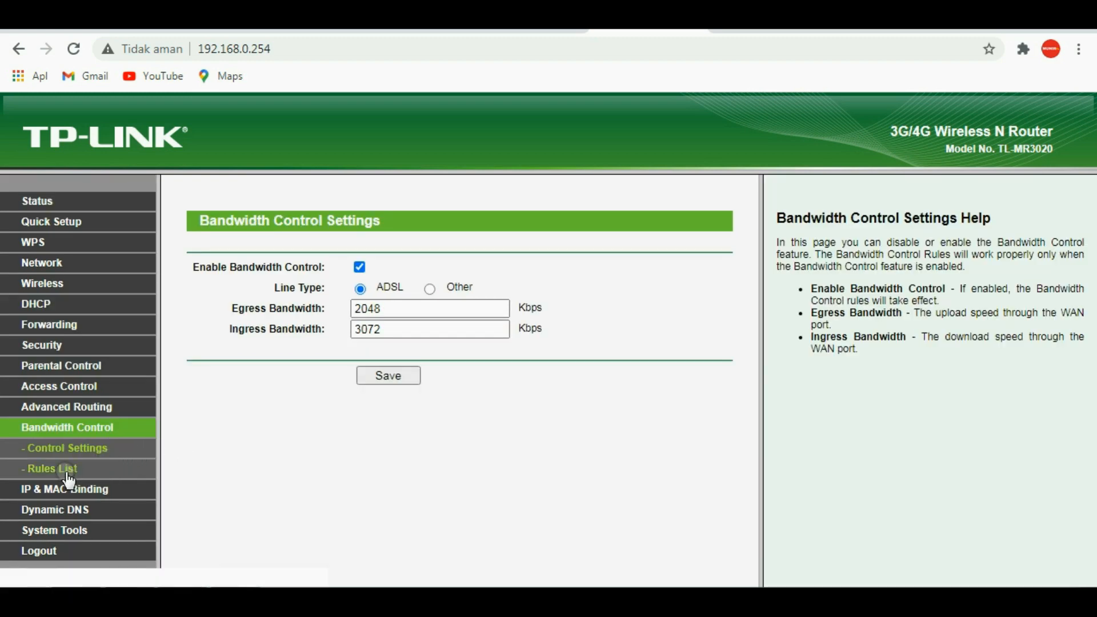
left_click(105, 468)
left_click(219, 350)
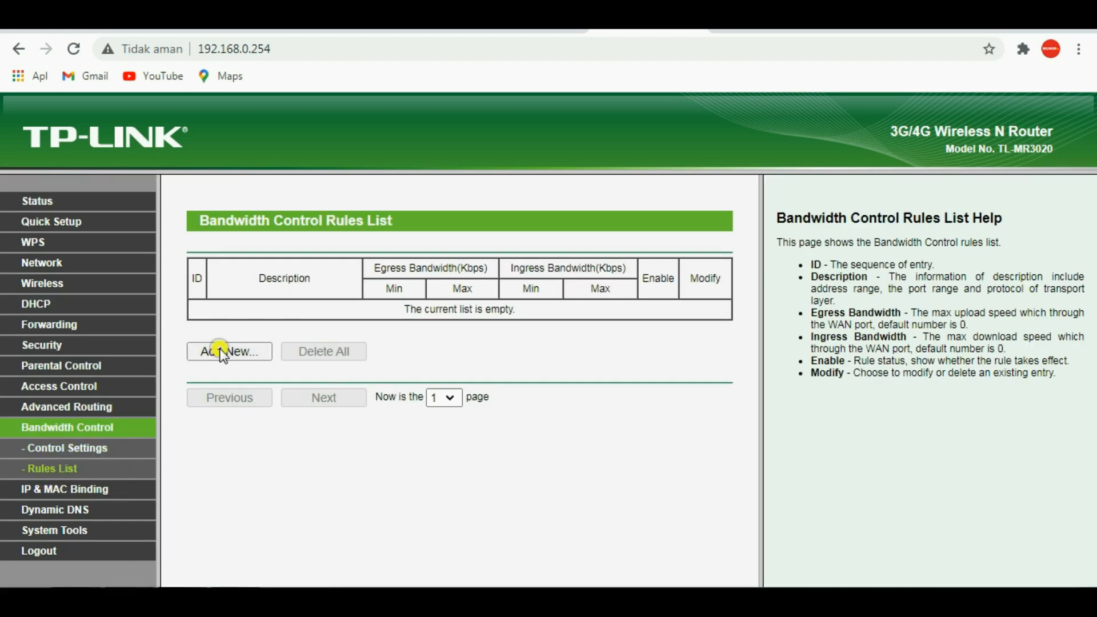
left_click(385, 289)
left_click(407, 321)
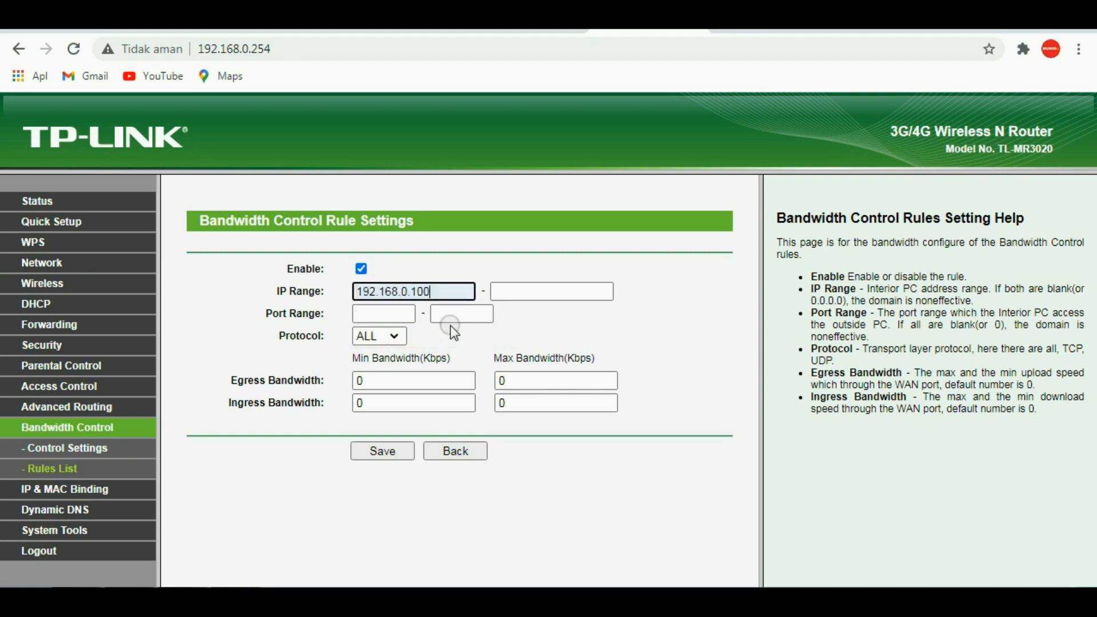
Step: Set the end of the rule's IP range to 192.168.0.100
left_click(517, 292)
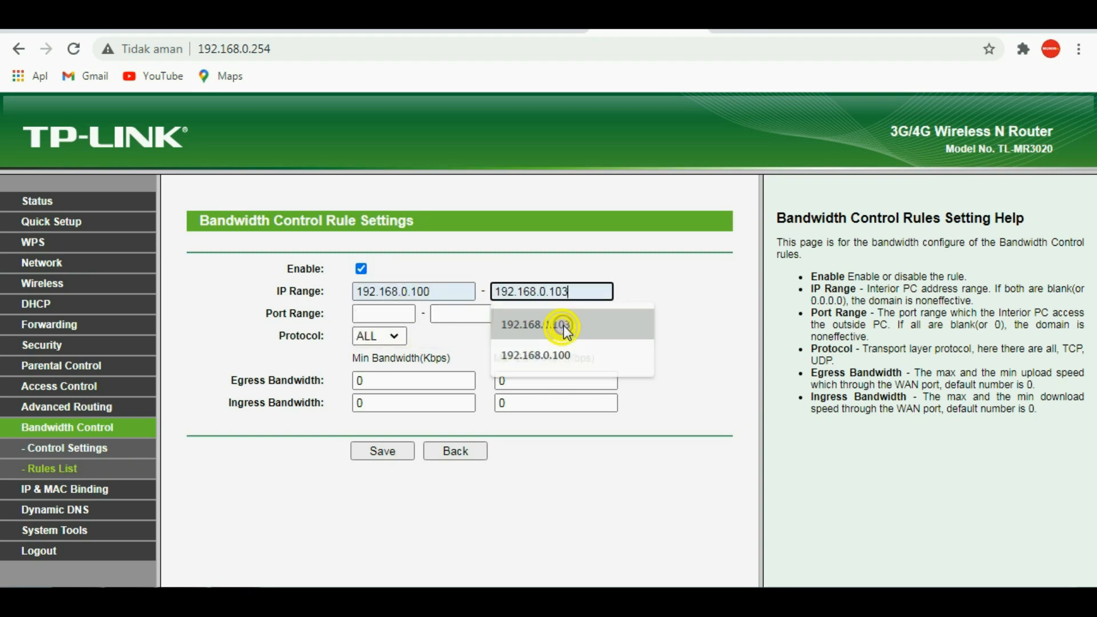
left_click(564, 325)
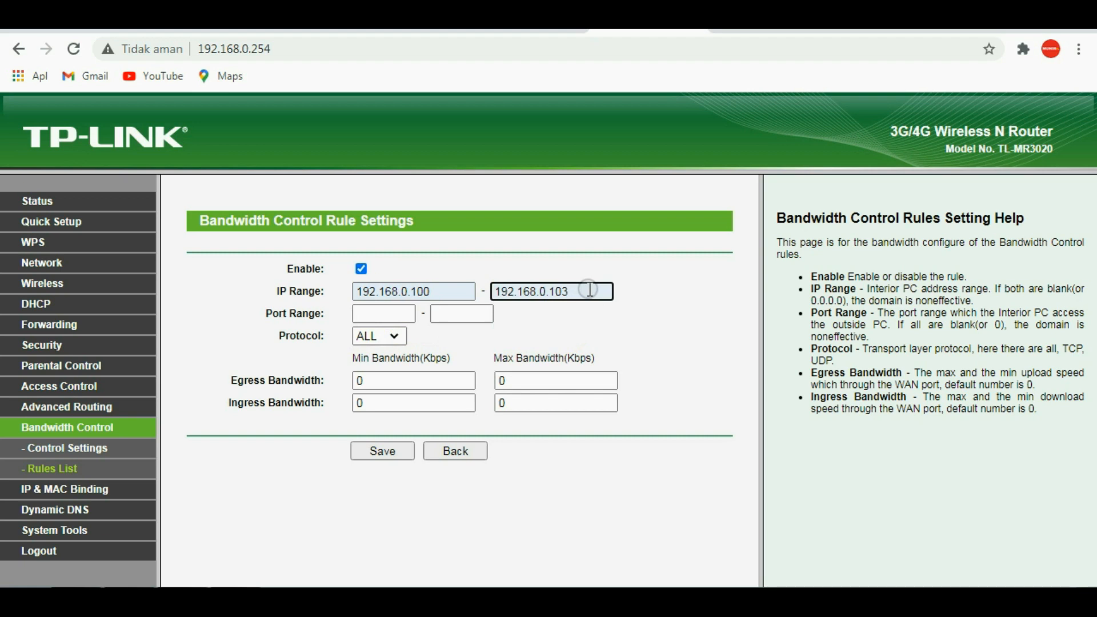
key("BackSpace")
type("0")
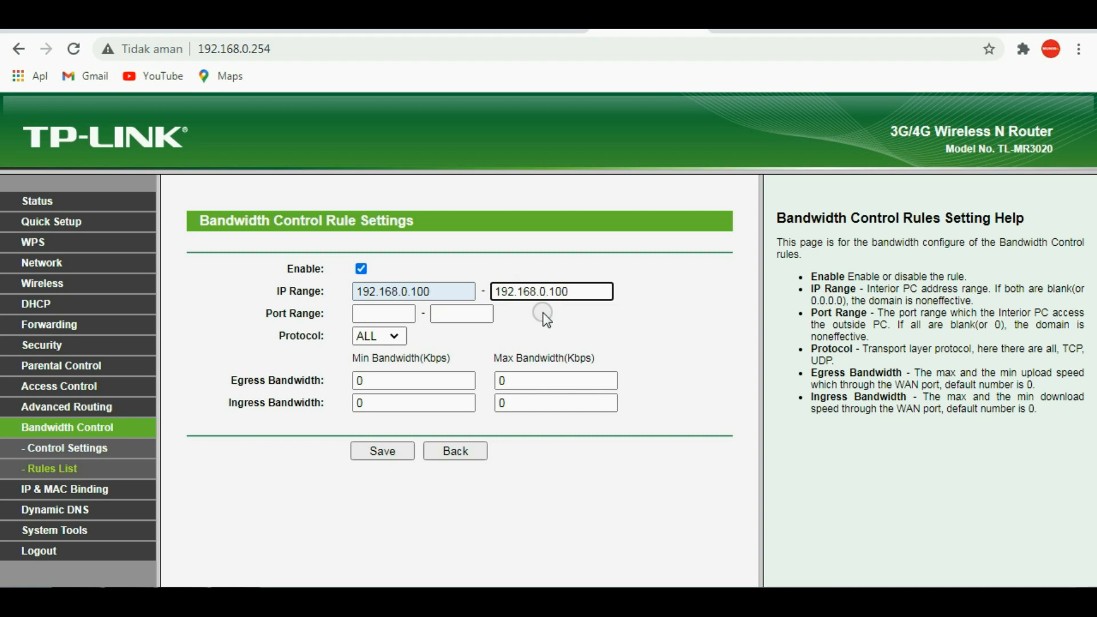
Step: Set the rule's minimum and maximum egress bandwidth to 512 Kbps
left_click(378, 379)
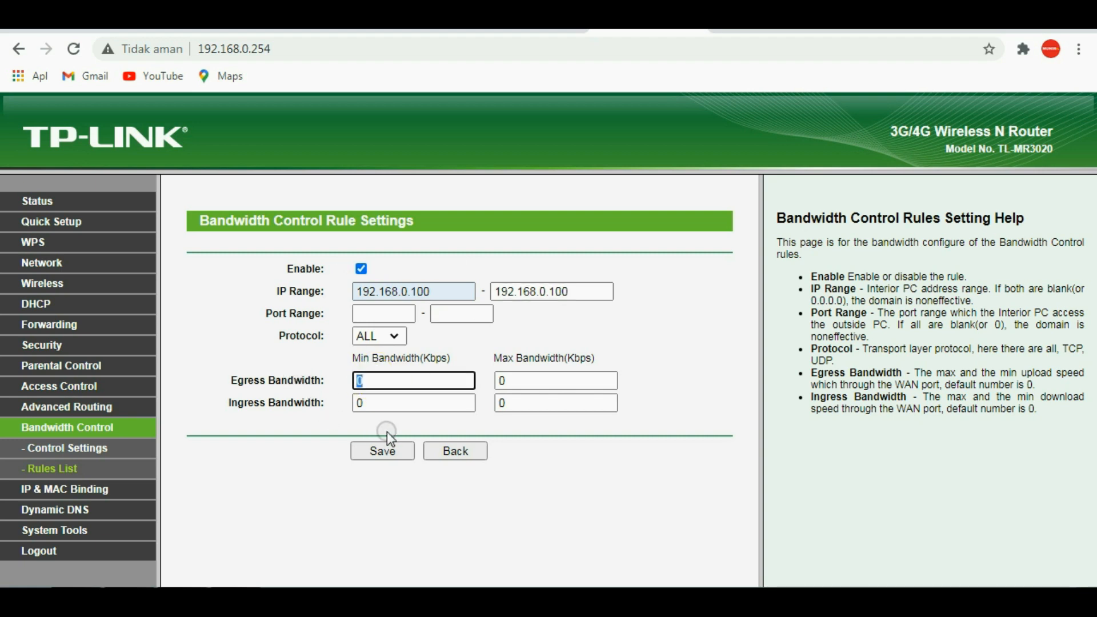
double_click(403, 389)
type("512")
left_click(508, 381)
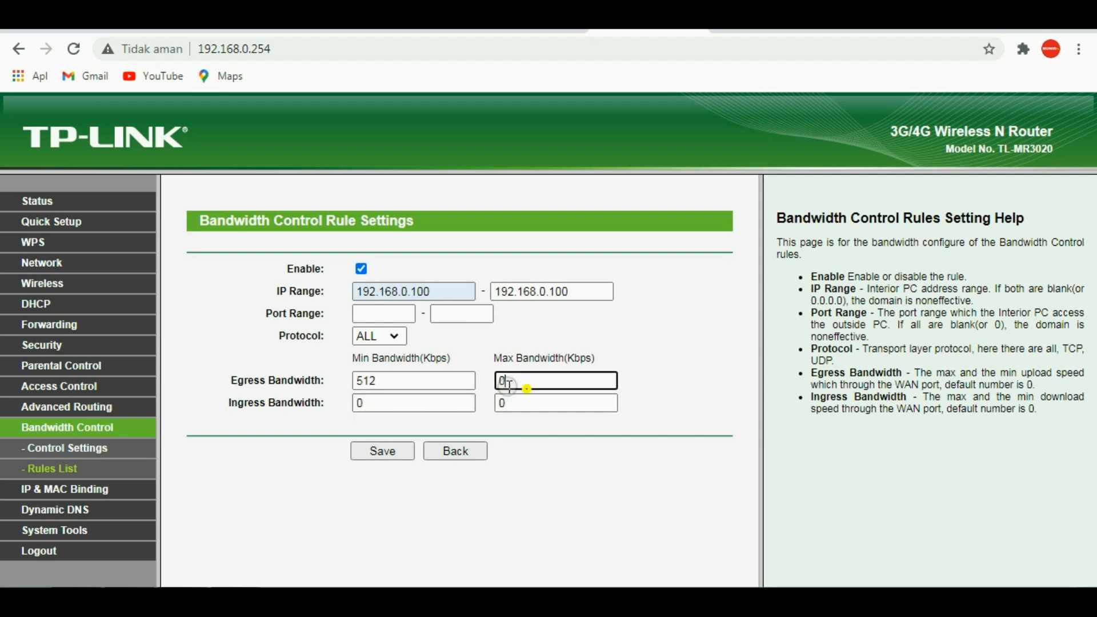
double_click(508, 383)
type("512")
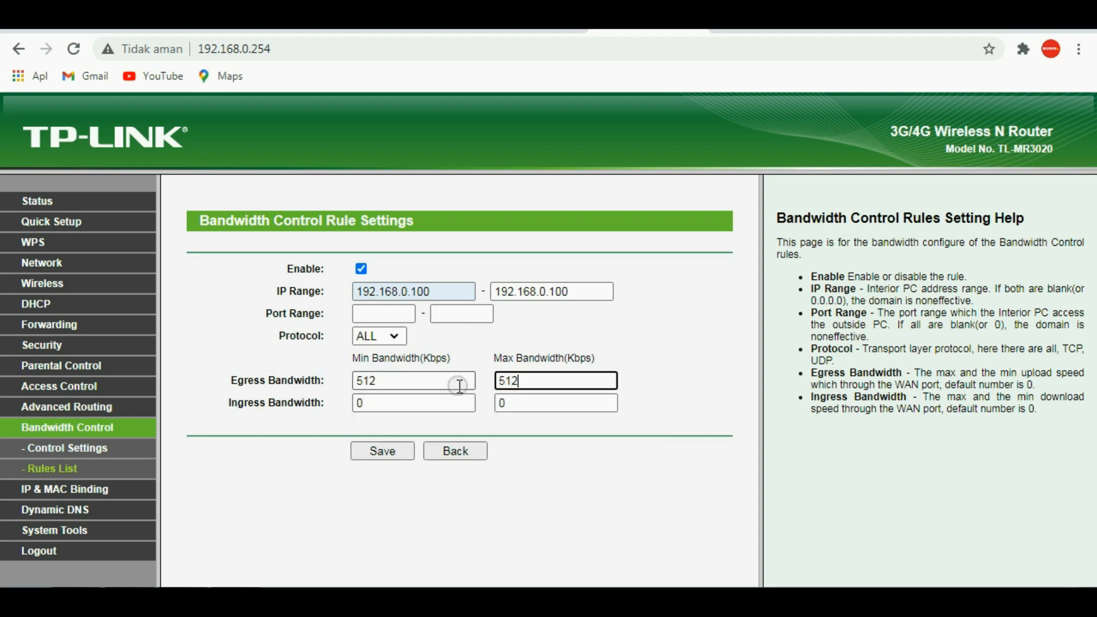
Step: Set the rule's minimum and maximum ingress bandwidth to 1024 Kbps
double_click(382, 406)
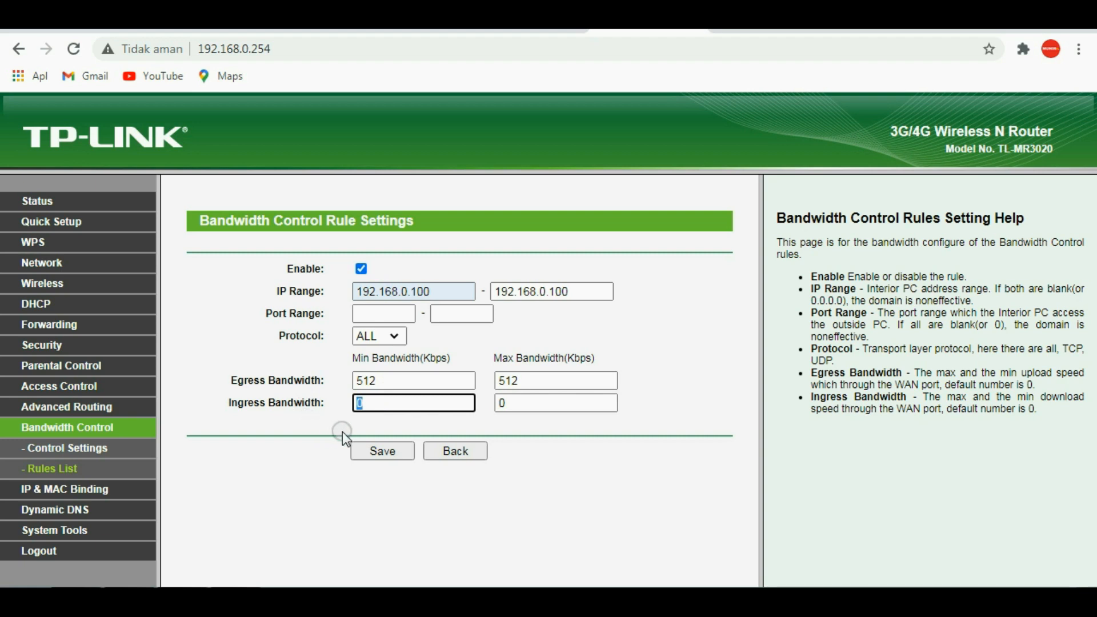
type("1024")
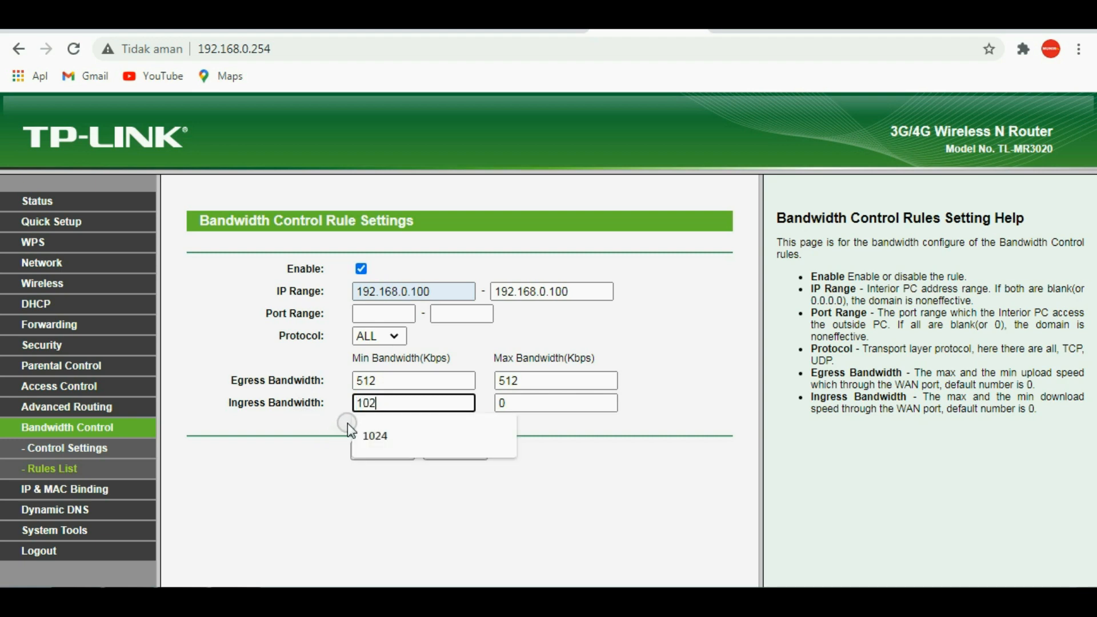
double_click(531, 406)
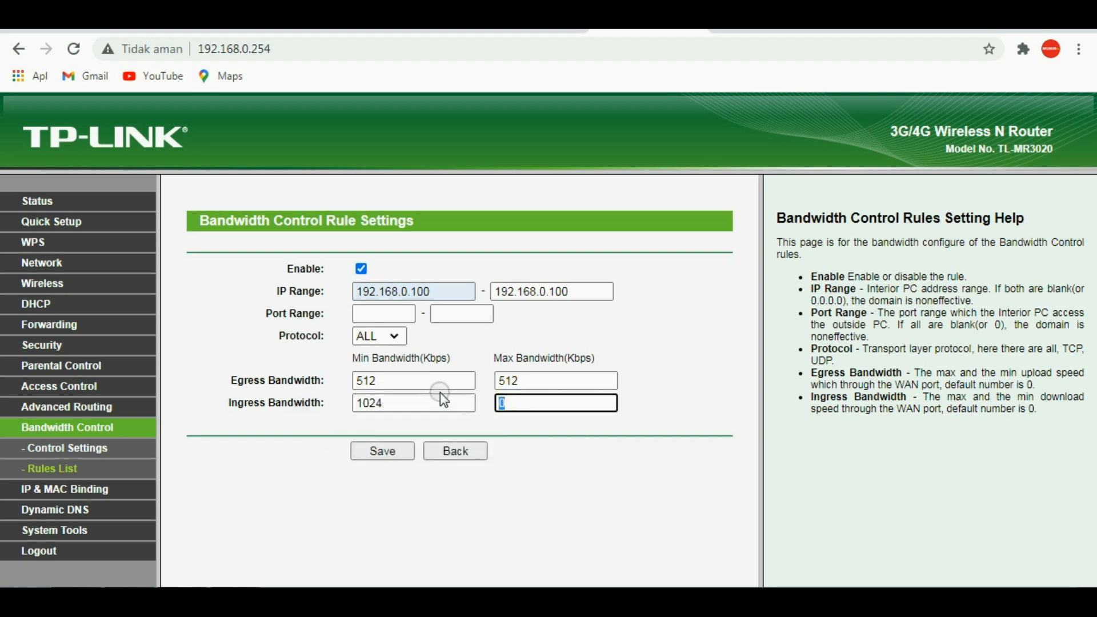
type("1024")
Step: Check the computer's IPv4 address in the connection details of the TP-LINK_POCKET_3020 wireless network, then close the status windows
right_click(918, 368)
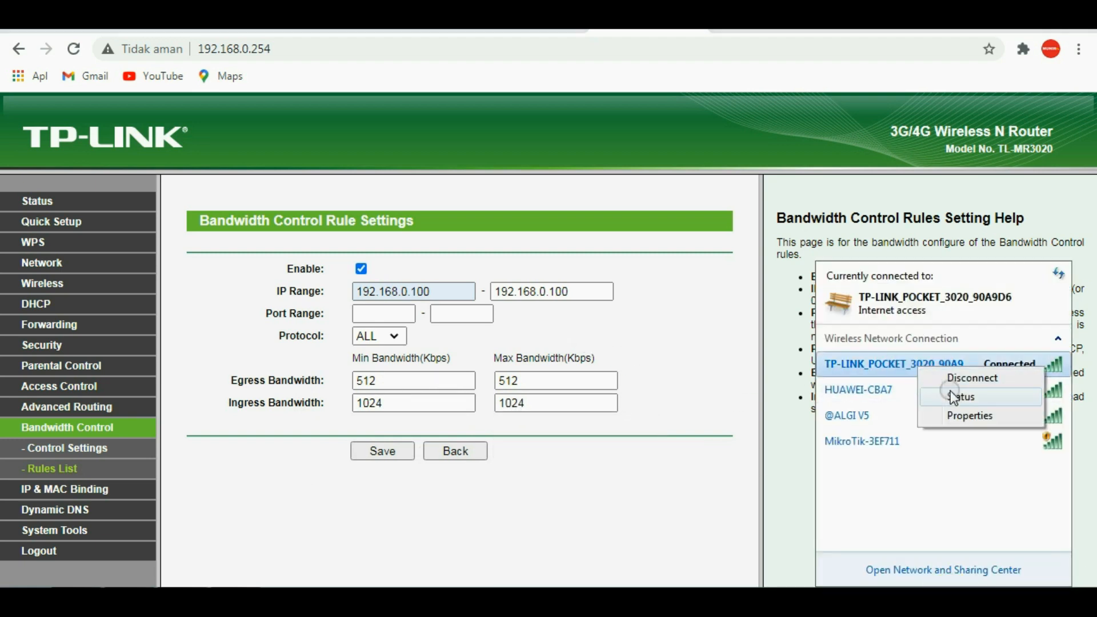
left_click(952, 395)
left_click(456, 325)
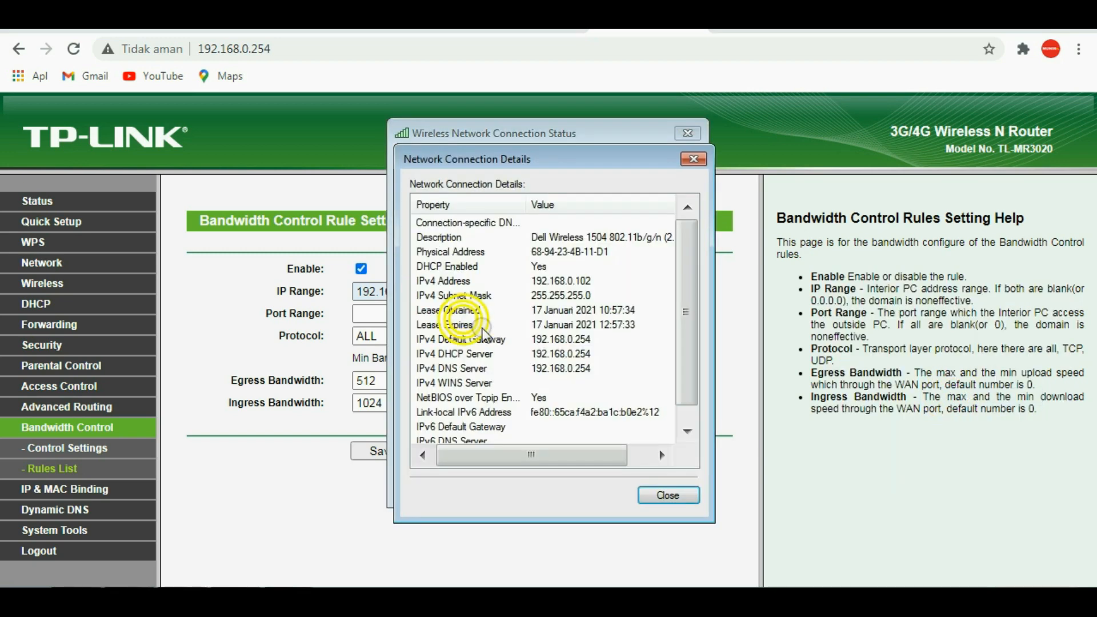
left_click(591, 282)
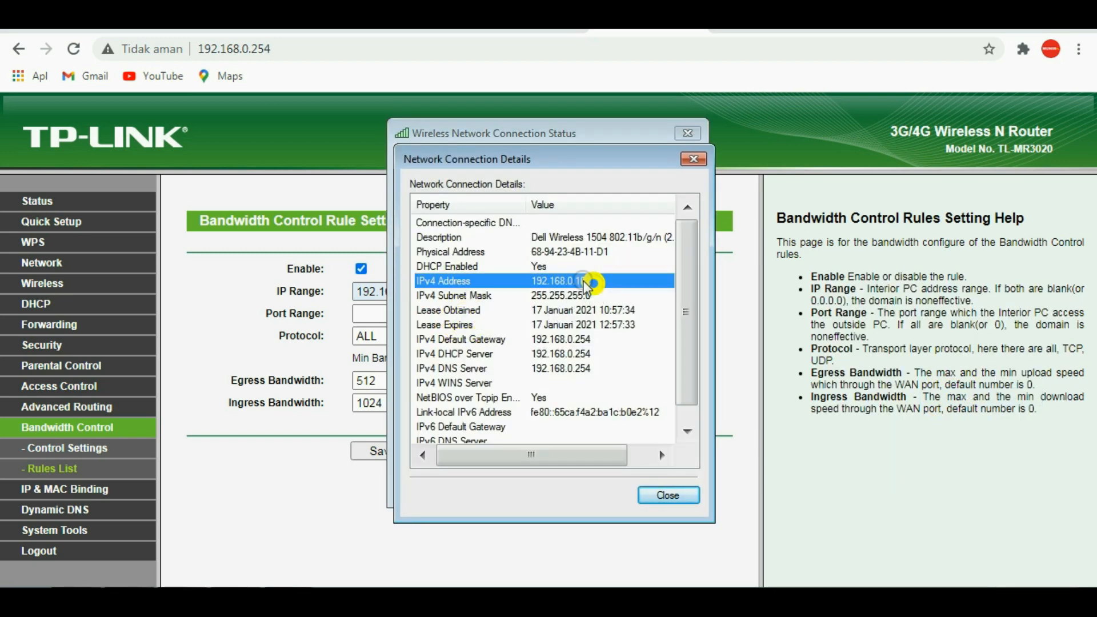
left_click(657, 495)
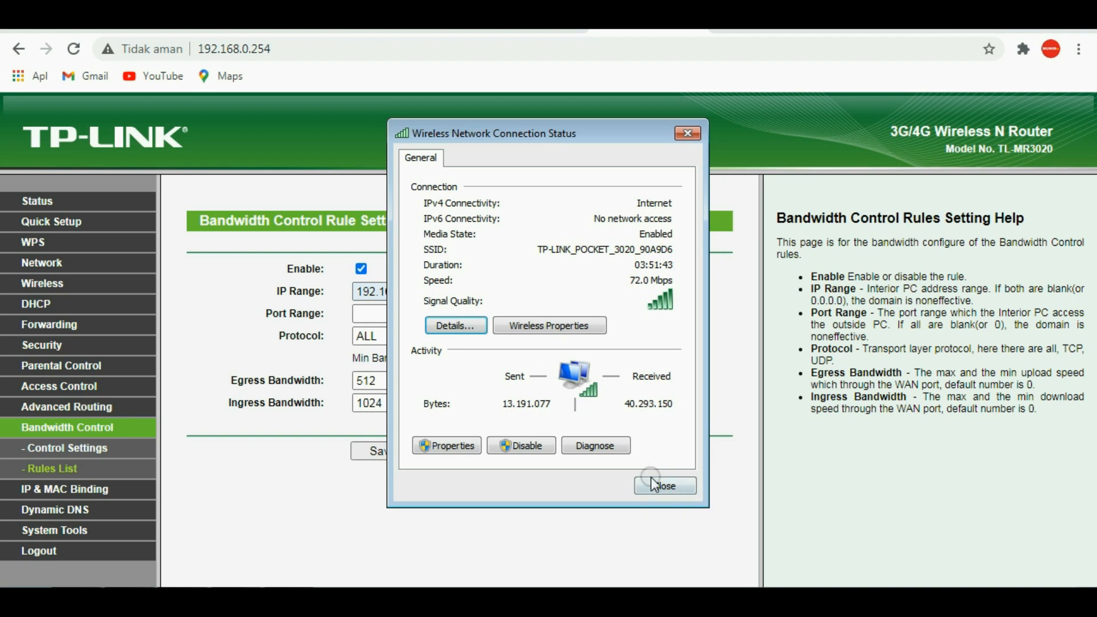
left_click(652, 483)
Step: Change the end of the rule's IP range to 192.168.0.102 and save the rule
left_click(442, 291)
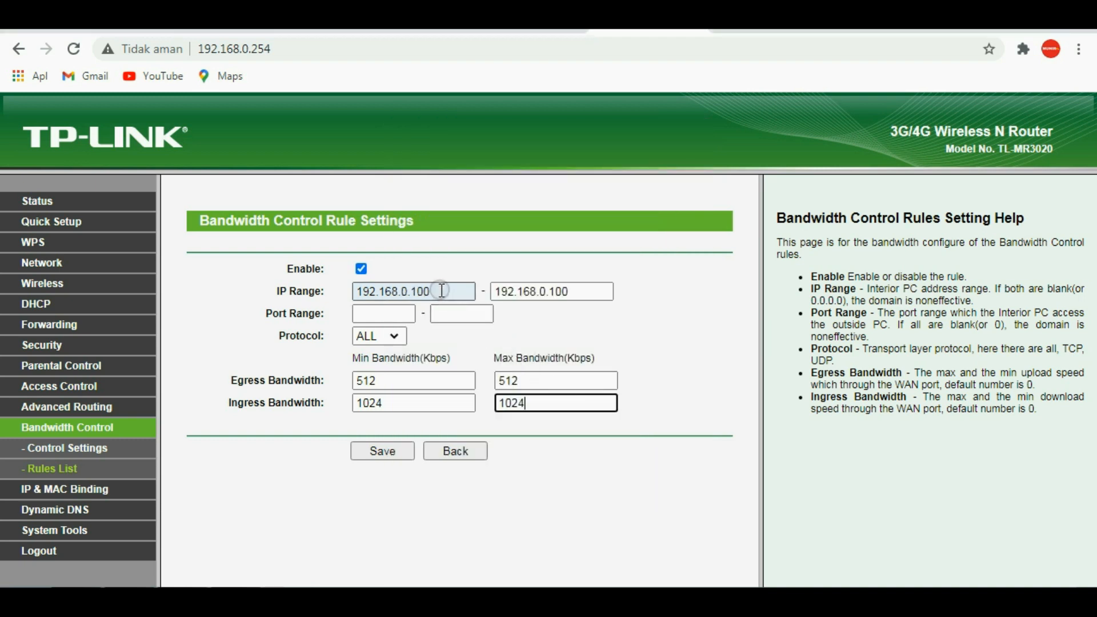
left_click(567, 290)
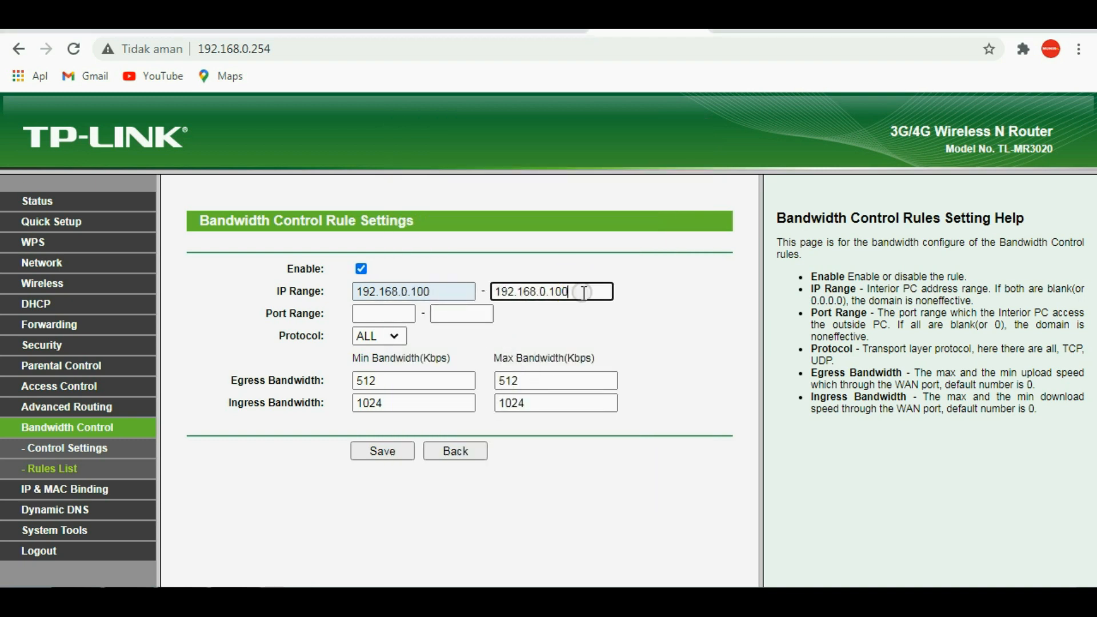
left_click(583, 292)
key("BackSpace")
type("2")
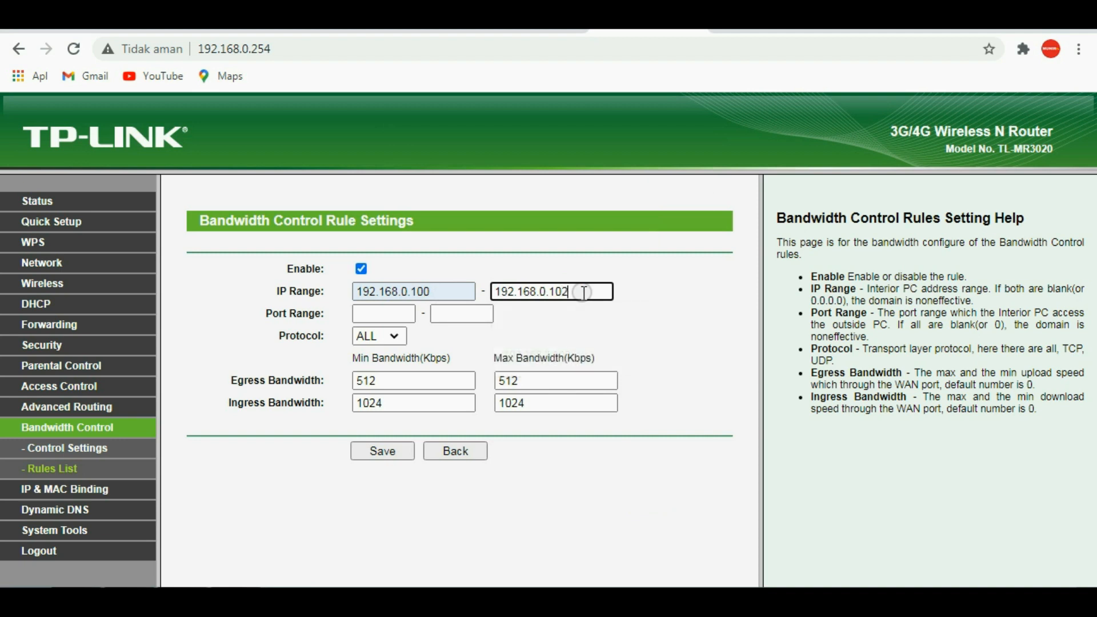
left_click(432, 291)
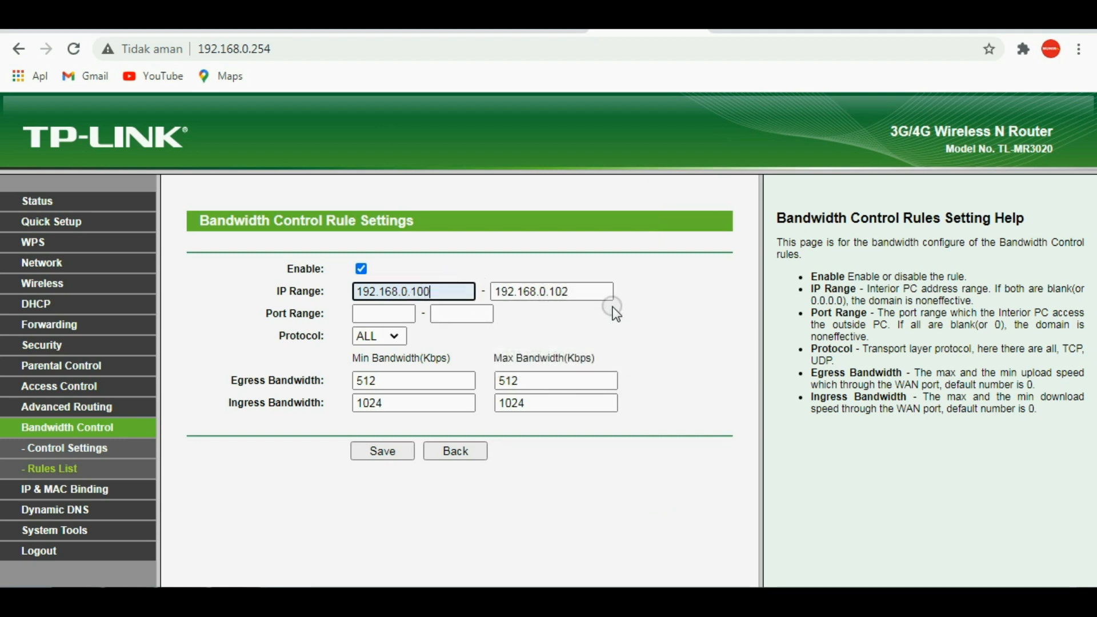
left_click(378, 448)
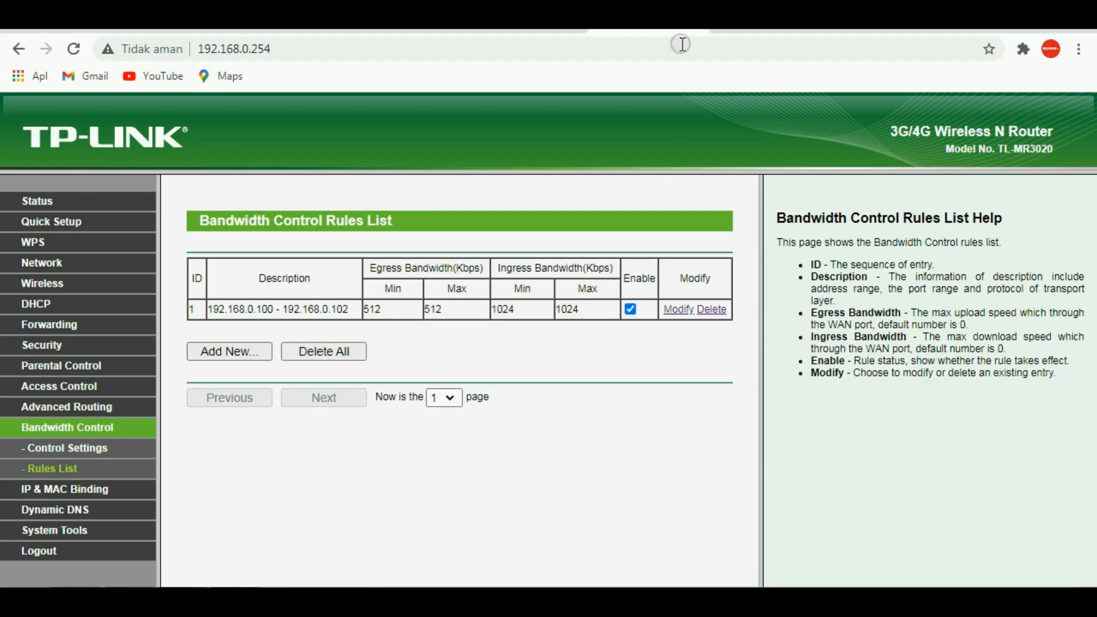
Step: Rerun the speed test in Speedtest and compare its results with the egress and ingress limits in the router's saved rule
left_click(735, 63)
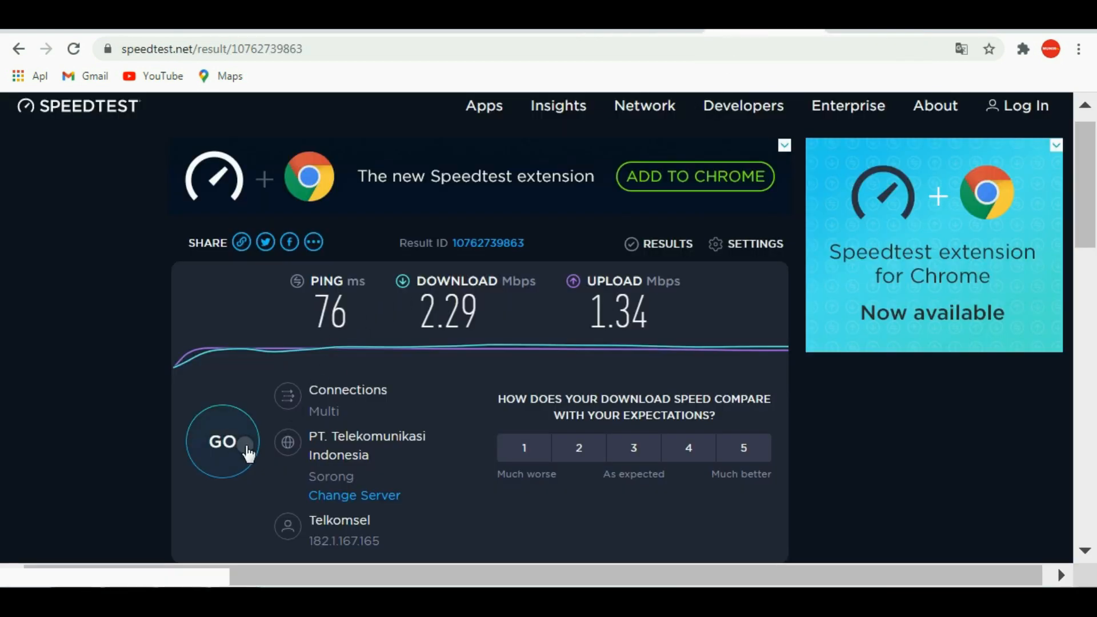
left_click(235, 446)
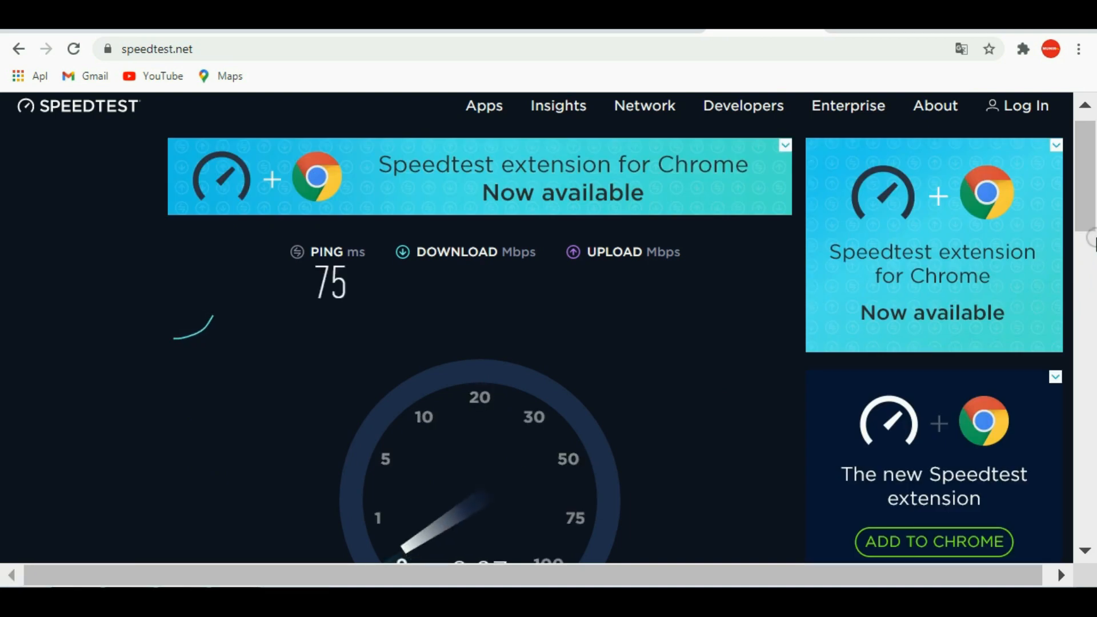
scroll(1080, 152, "down", 2)
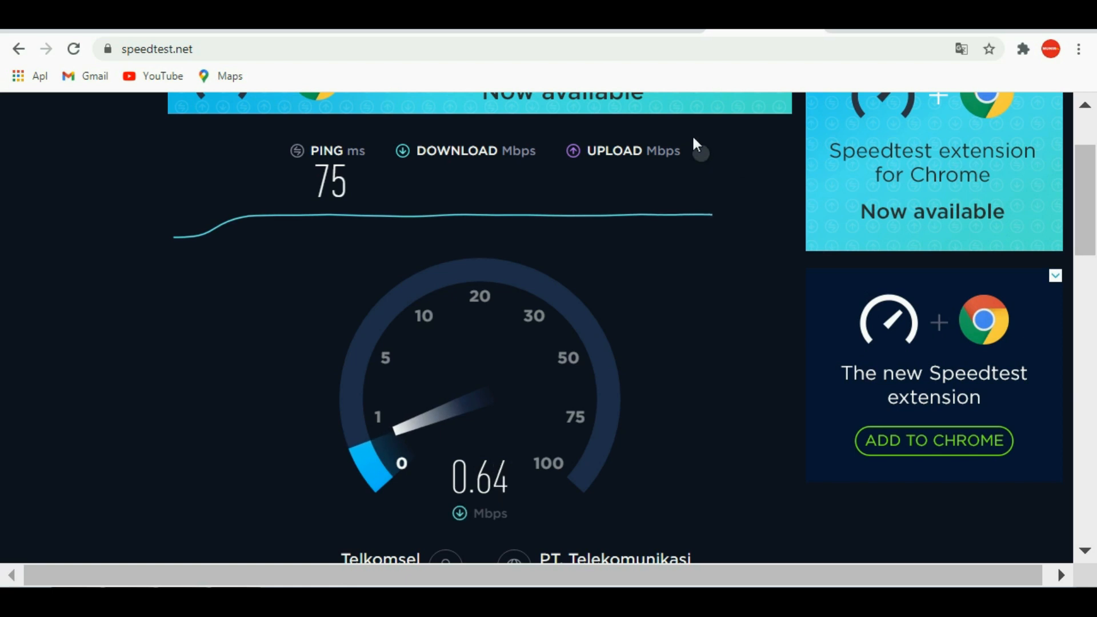
left_click(662, 28)
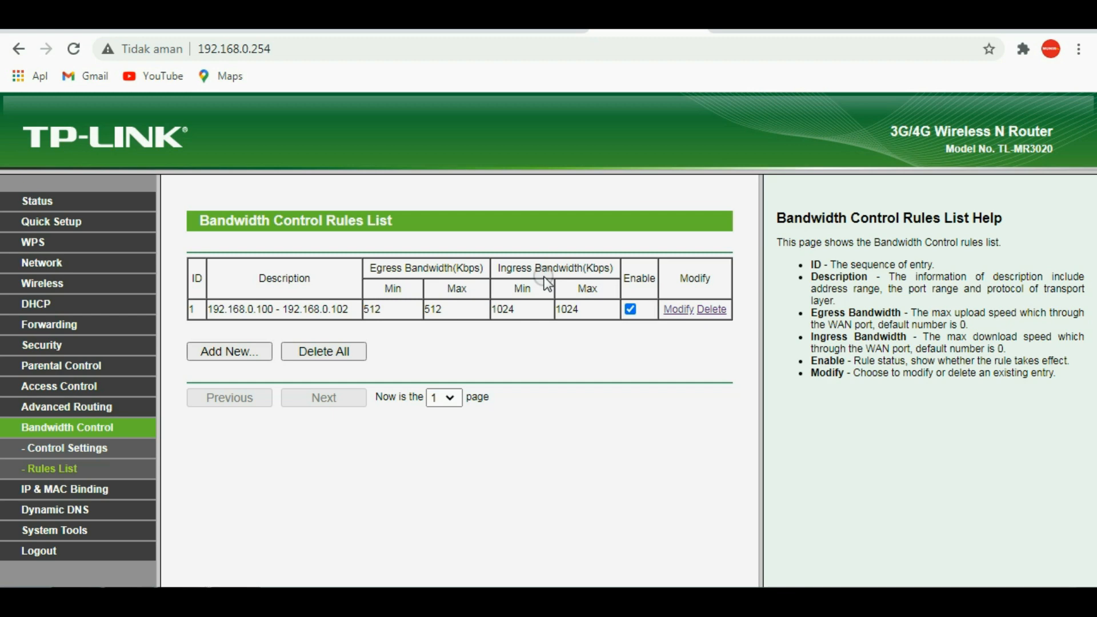
left_click(757, 31)
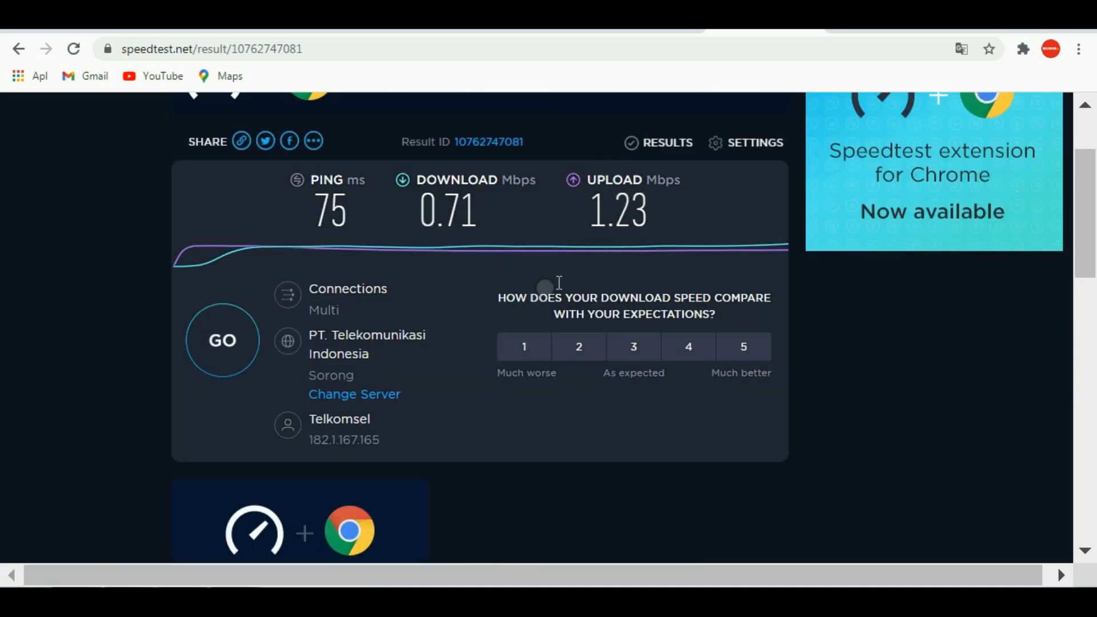
Step: Open the 192.168.0.100 - 192.168.0.102 rule for modification on the router and set its minimum and maximum ingress bandwidth to 256 Kbps
left_click(646, 20)
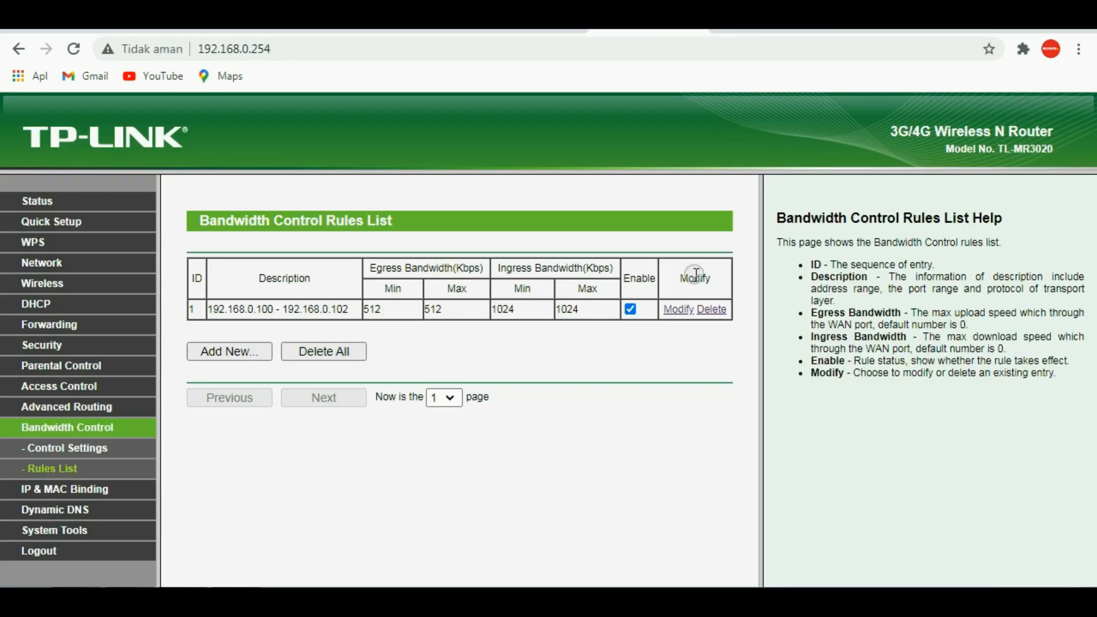
left_click(677, 310)
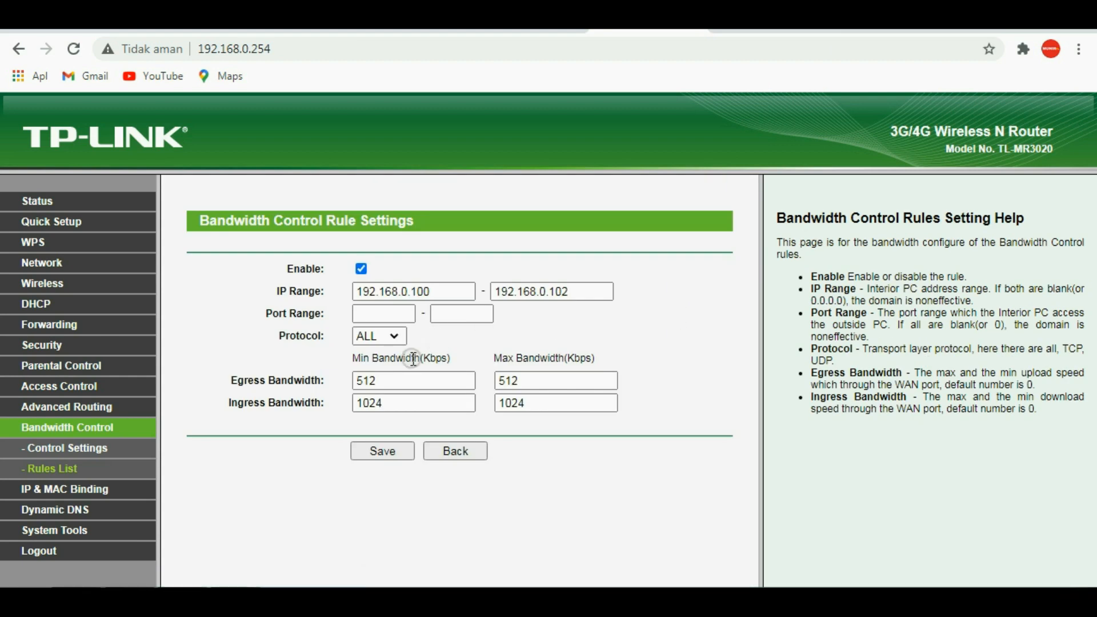
left_click(397, 401)
left_click_drag(397, 401, 268, 406)
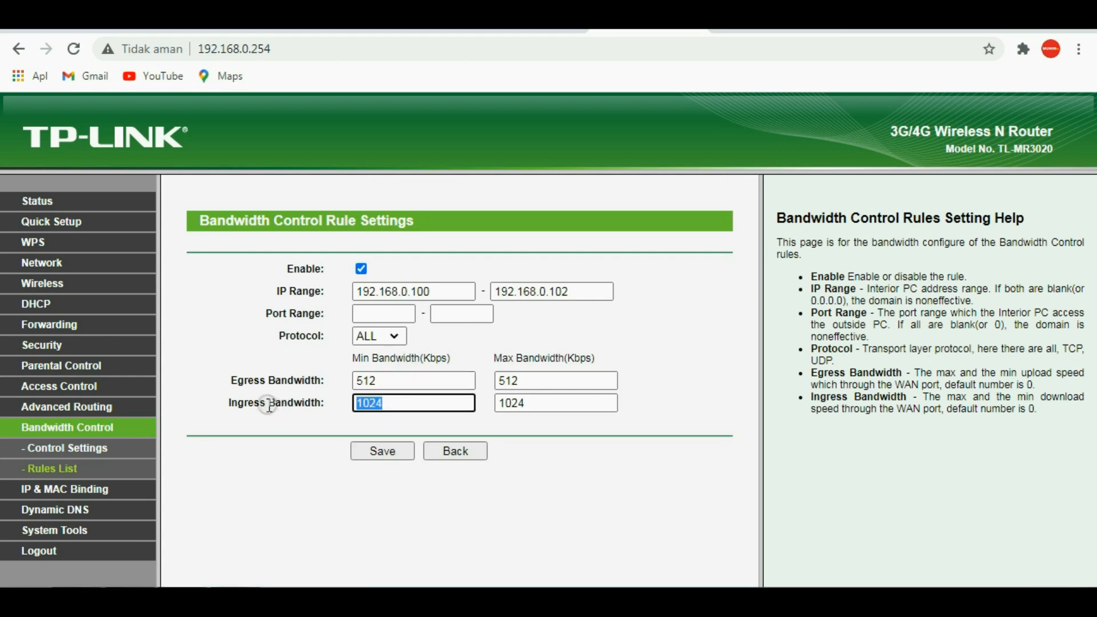
type("5")
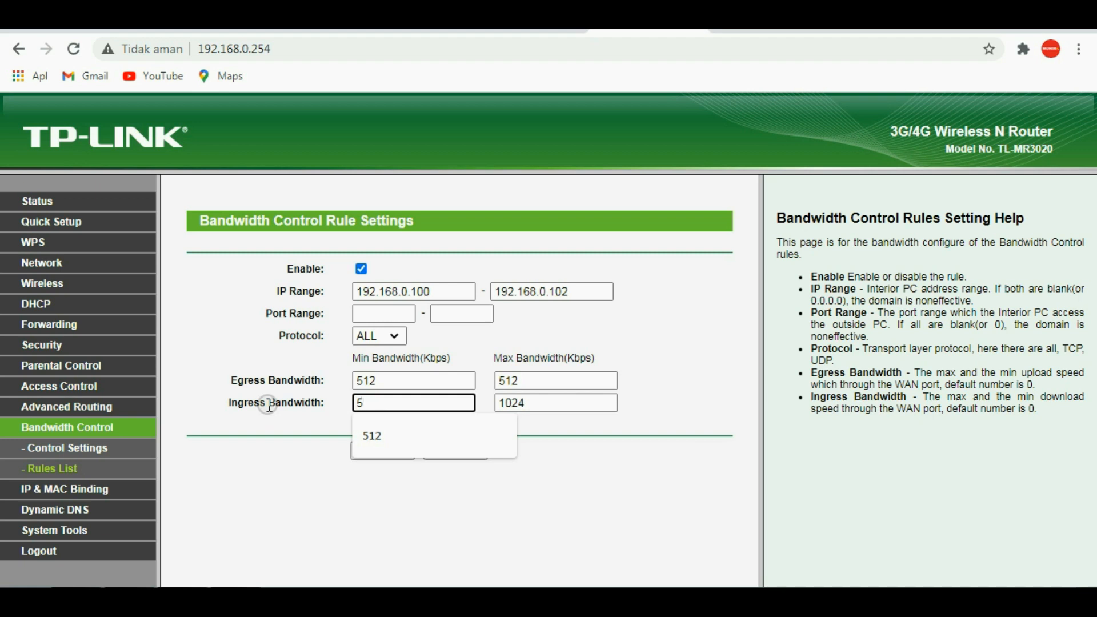
key("BackSpace")
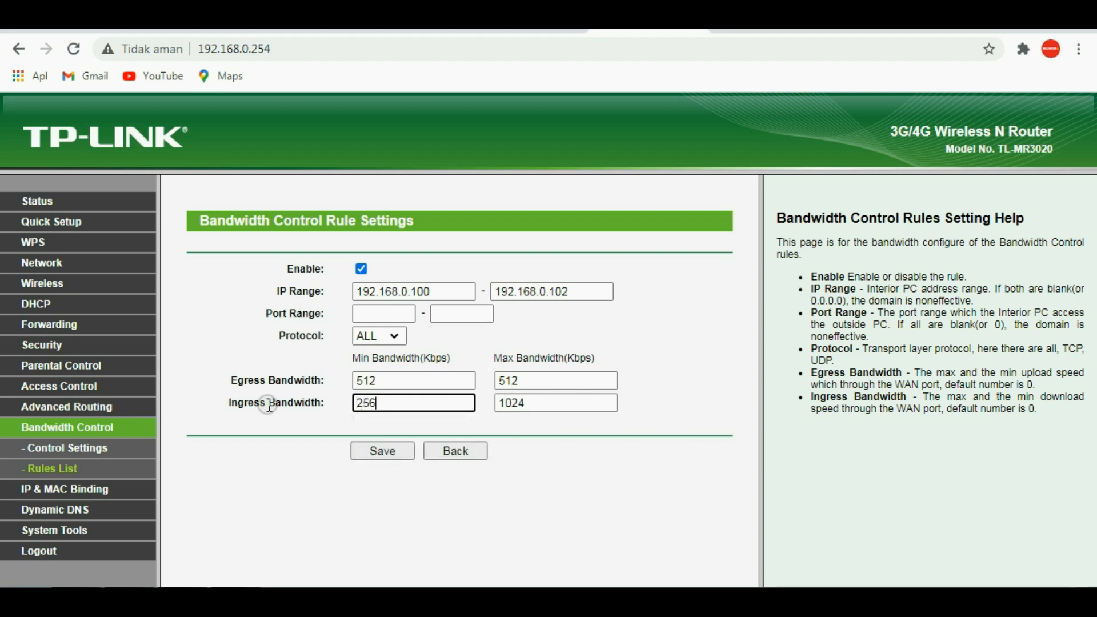
key("Tab")
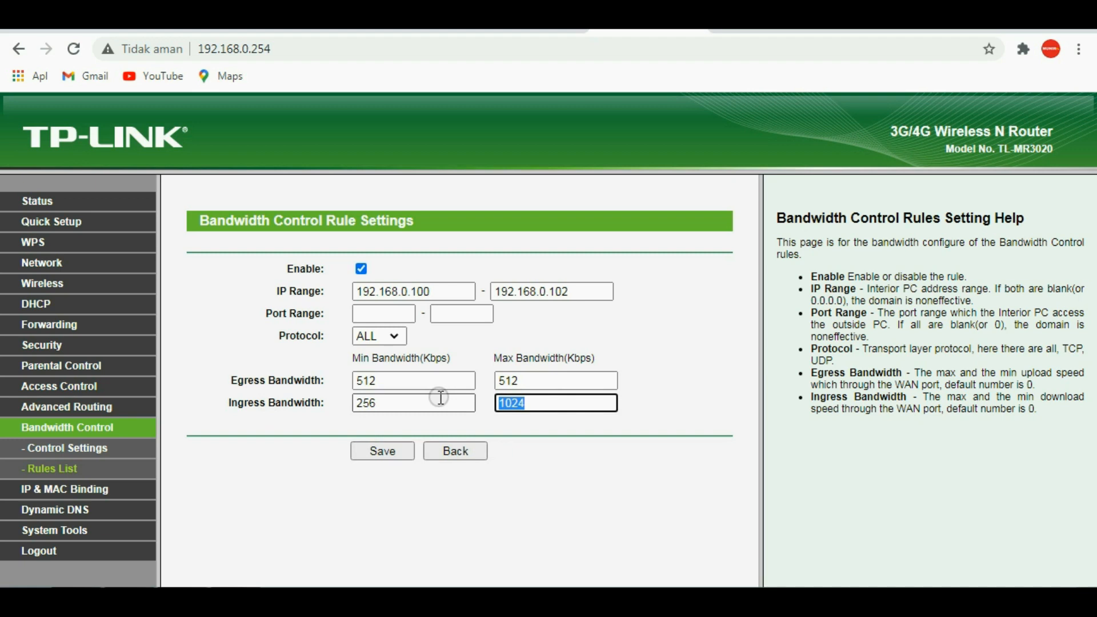
type("256")
Step: Set the rule's minimum and maximum egress bandwidth to 2048 Kbps and save the rule
left_click(408, 381)
left_click_drag(407, 381, 328, 417)
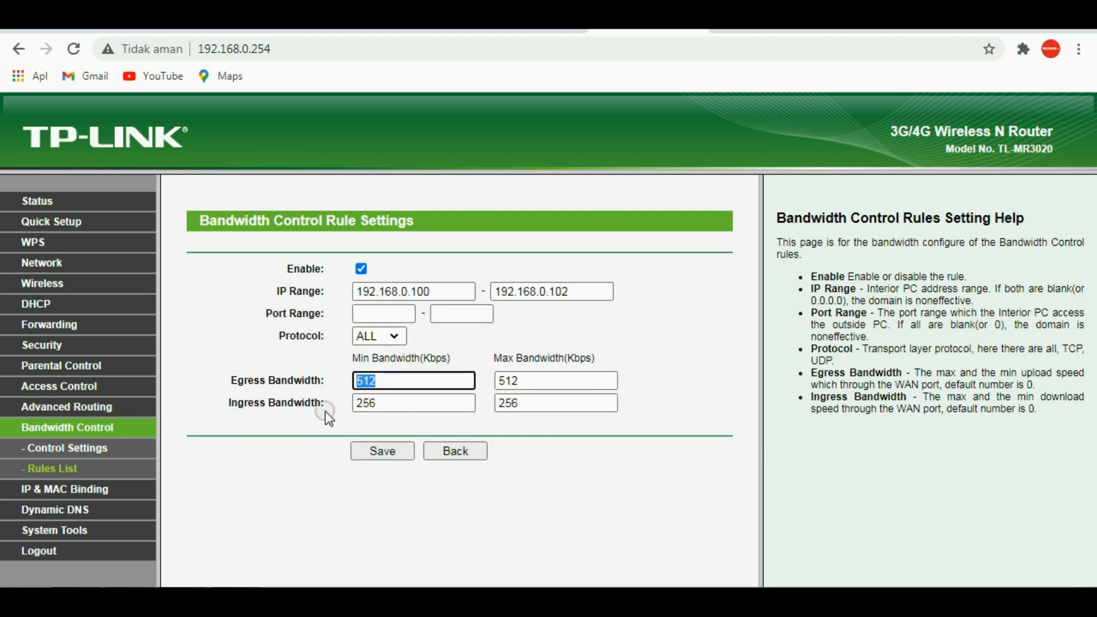
type("20")
key("BackSpace")
key("BackSpace")
type("2048")
double_click(377, 381)
key("ctrl+c")
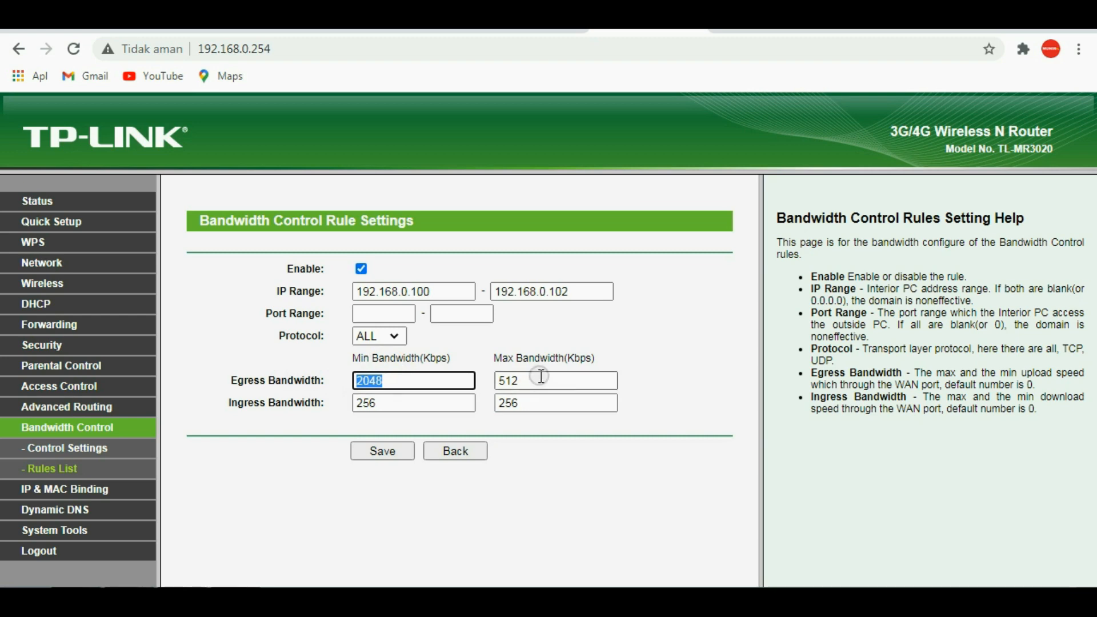
key("Tab")
key("ctrl+v")
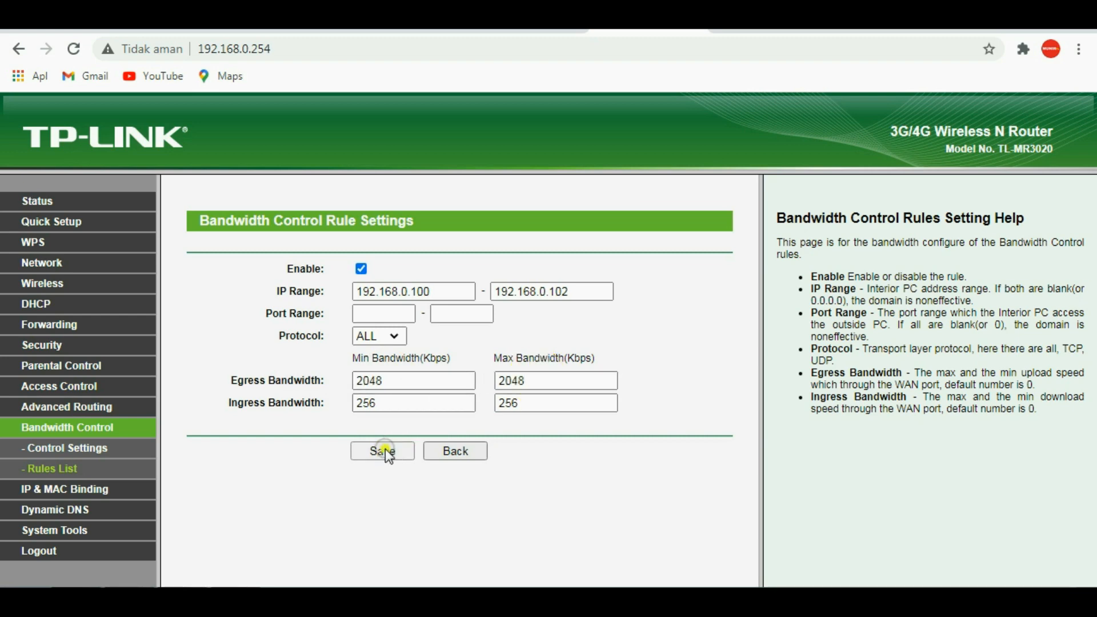
left_click(384, 450)
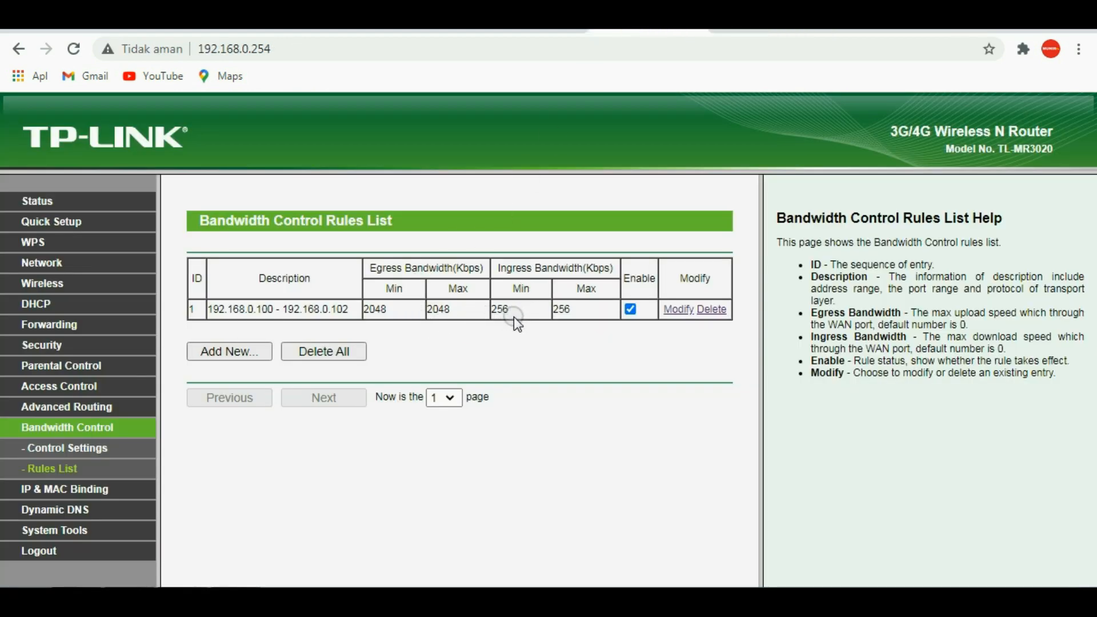
Step: Rerun the speed test in Speedtest and compare its download and upload speeds with the router rule's ingress and egress limits
left_click(749, 30)
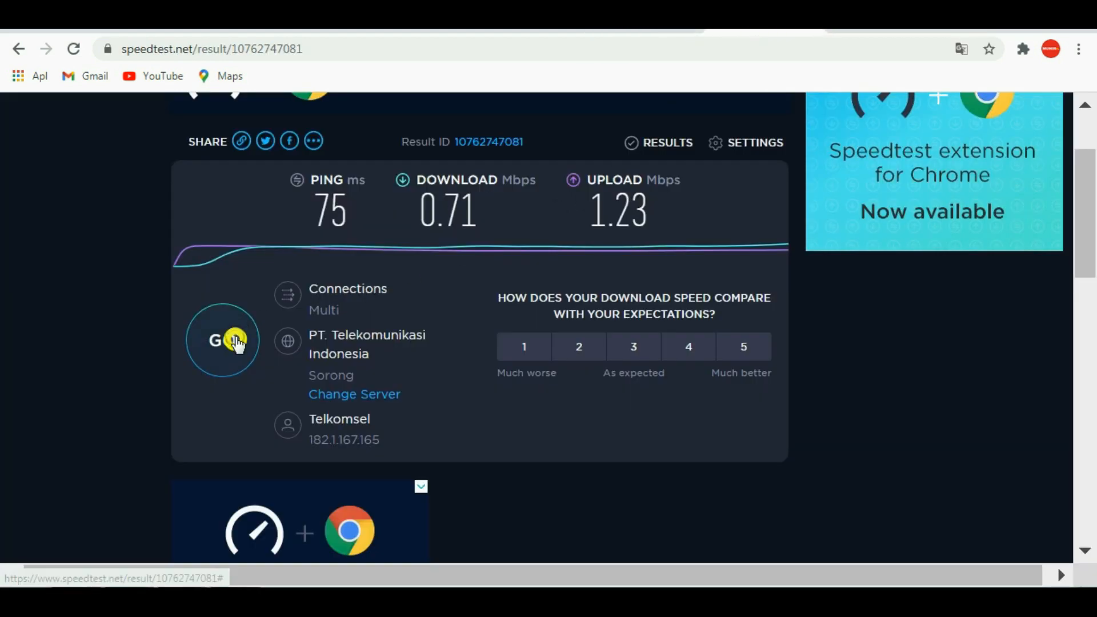
left_click(236, 342)
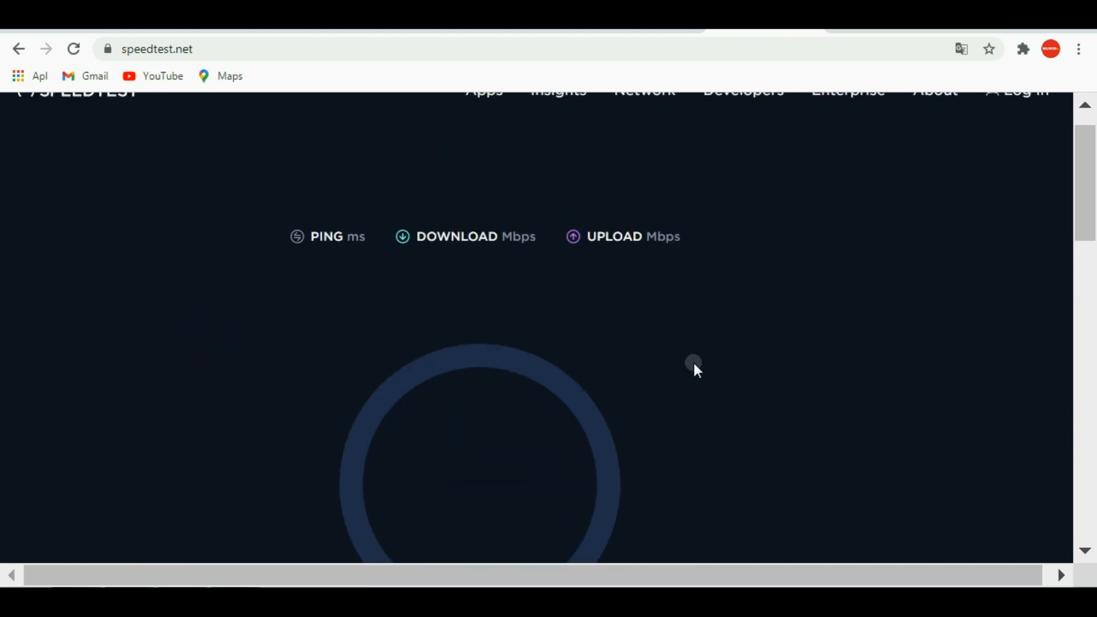
scroll(566, 291, "down", 2)
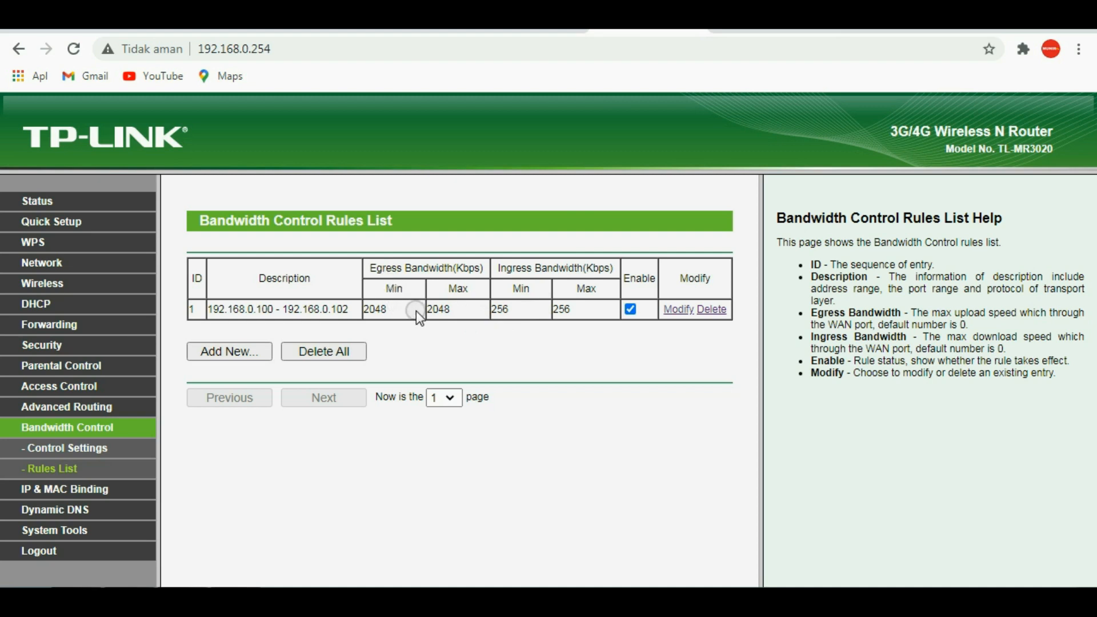
left_click(746, 30)
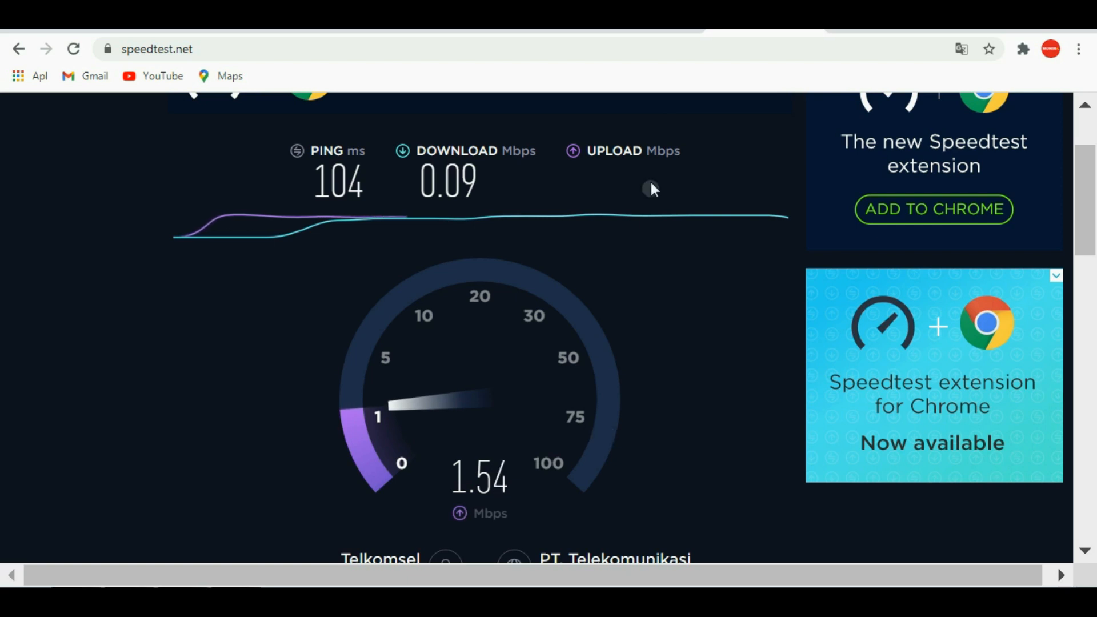
left_click(641, 30)
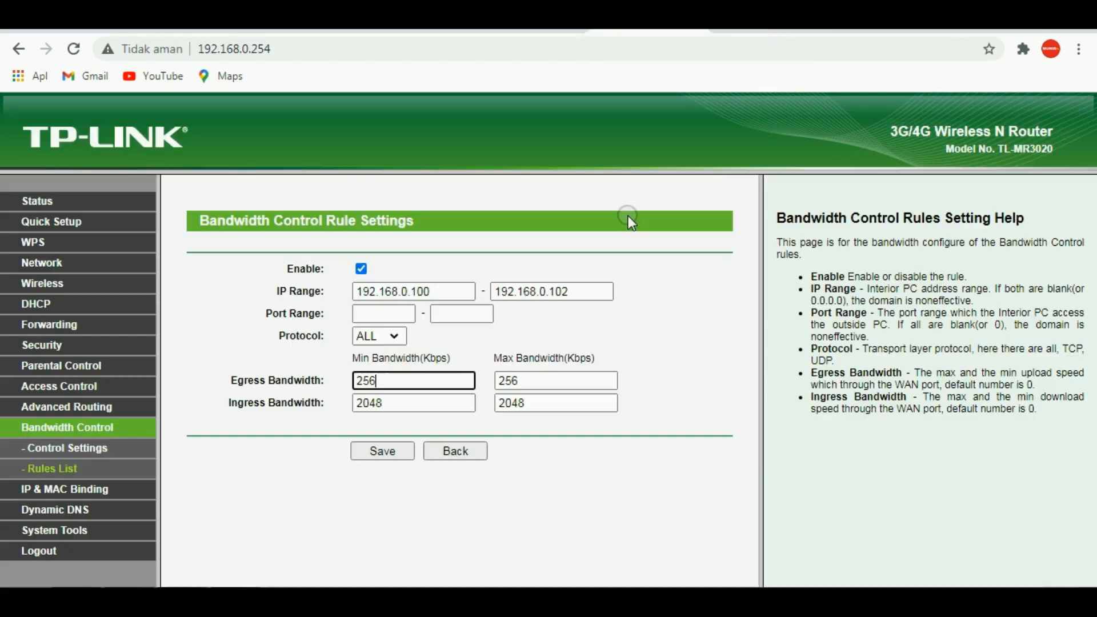